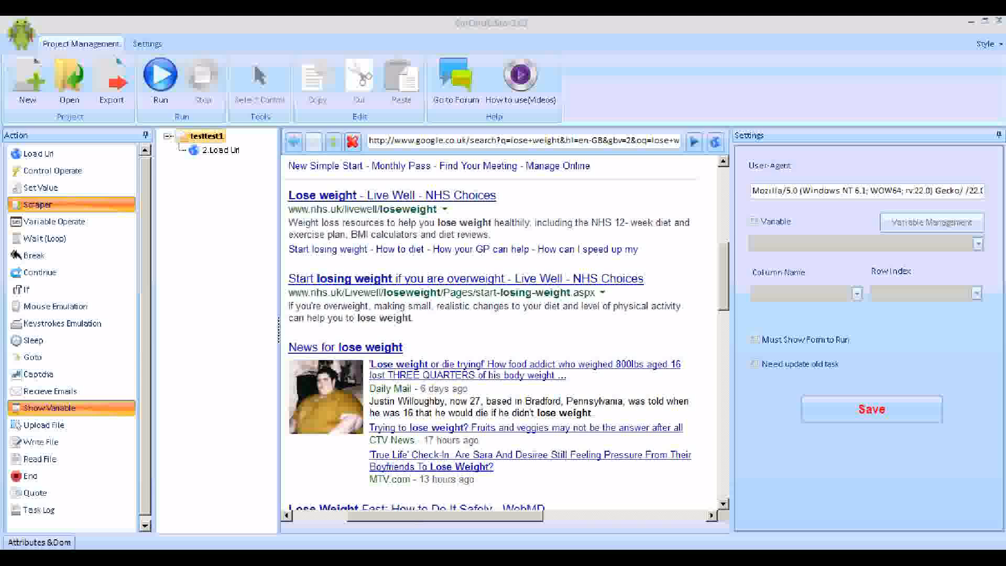
Add a Scraper action below Load Url in testtest1, using the Advanced Scrape type with Scrape some text
drag(725, 265, 731, 307)
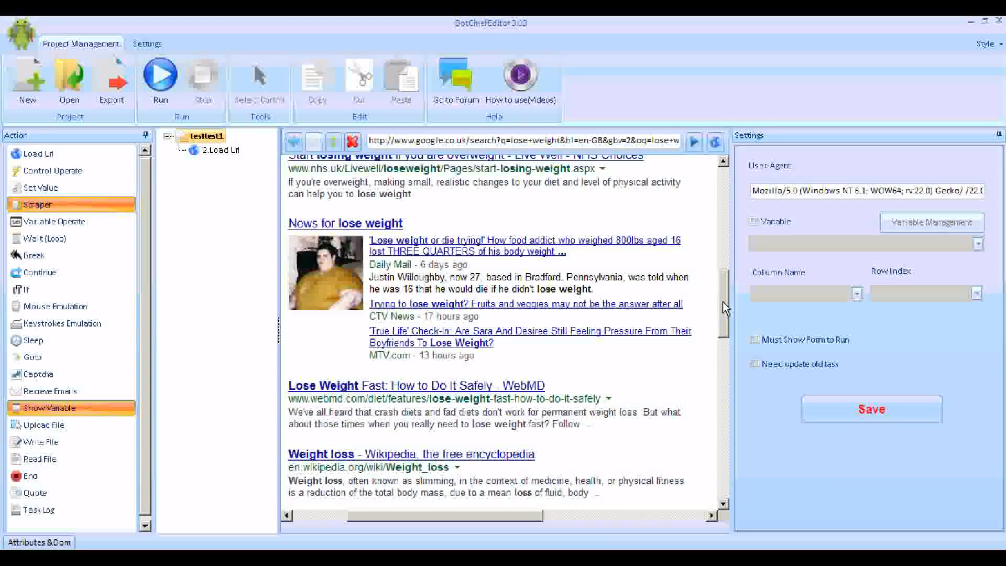
drag(726, 308, 728, 273)
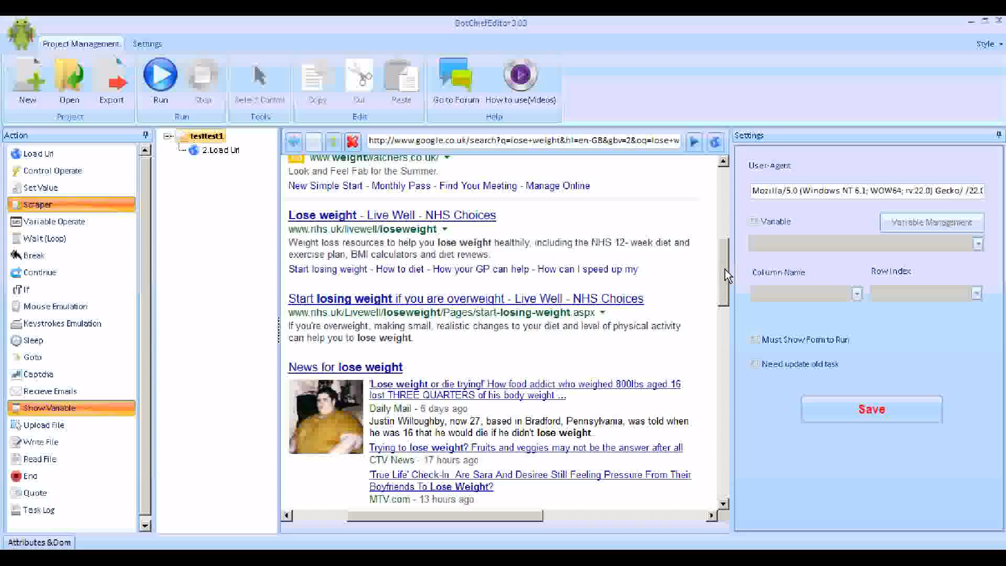
drag(37, 204, 233, 224)
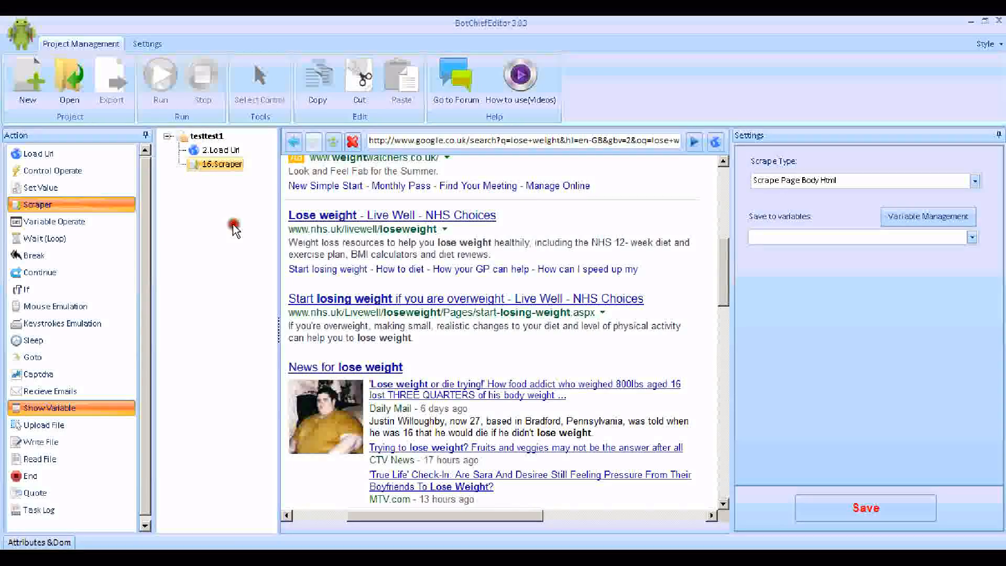
click(974, 180)
click(765, 242)
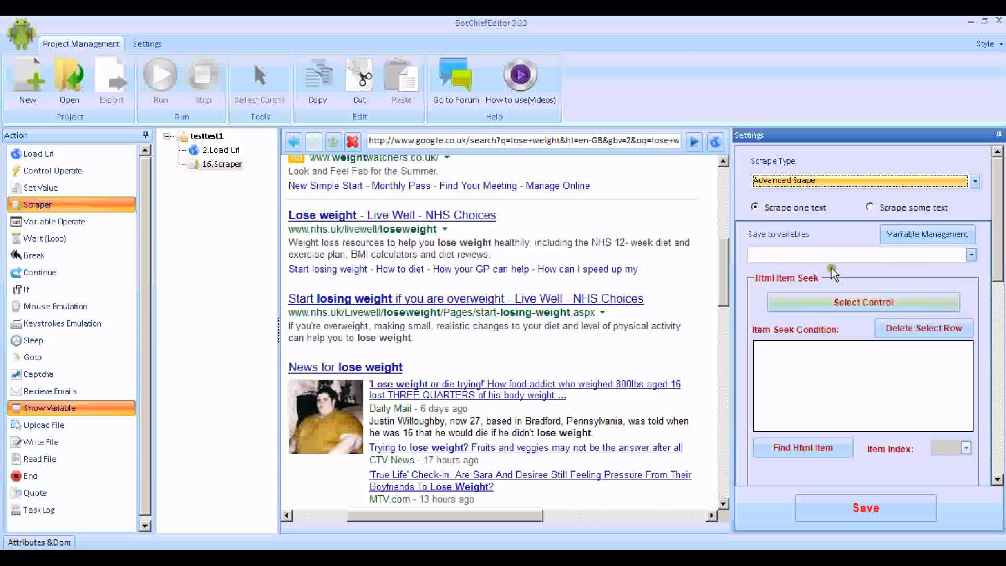
click(870, 207)
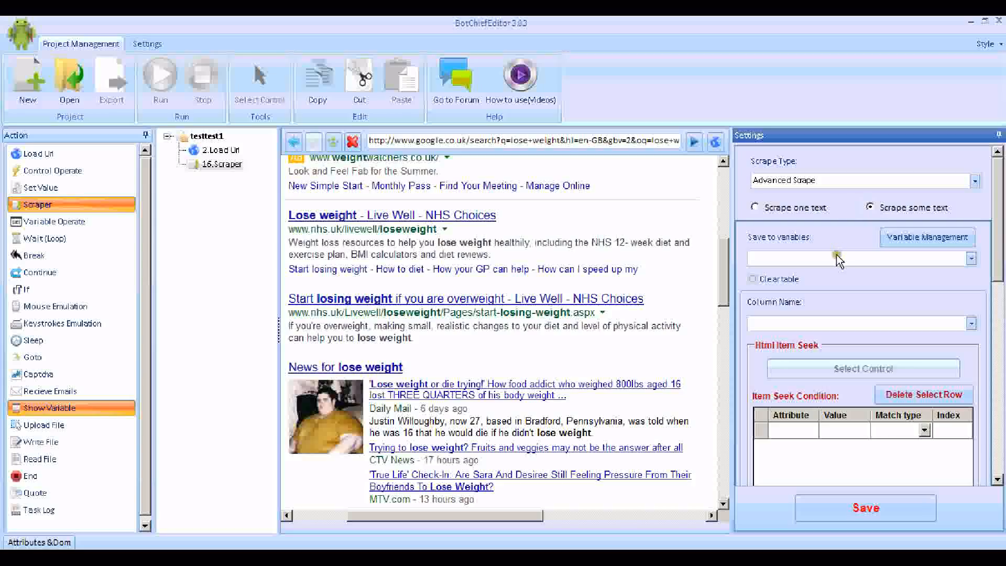
Save the scraped text to the serpsdemo variable, in its title column
click(1003, 240)
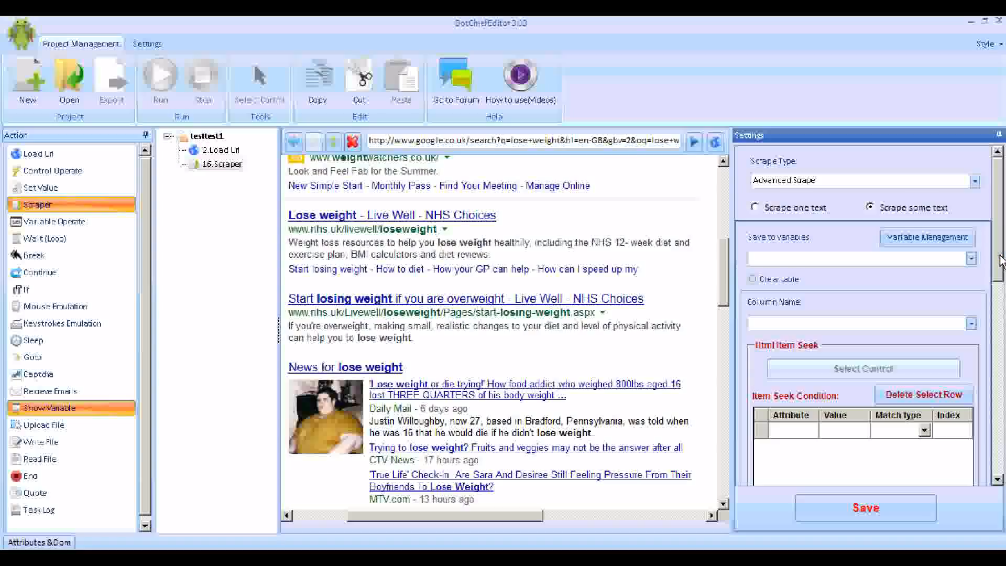
click(971, 258)
click(914, 279)
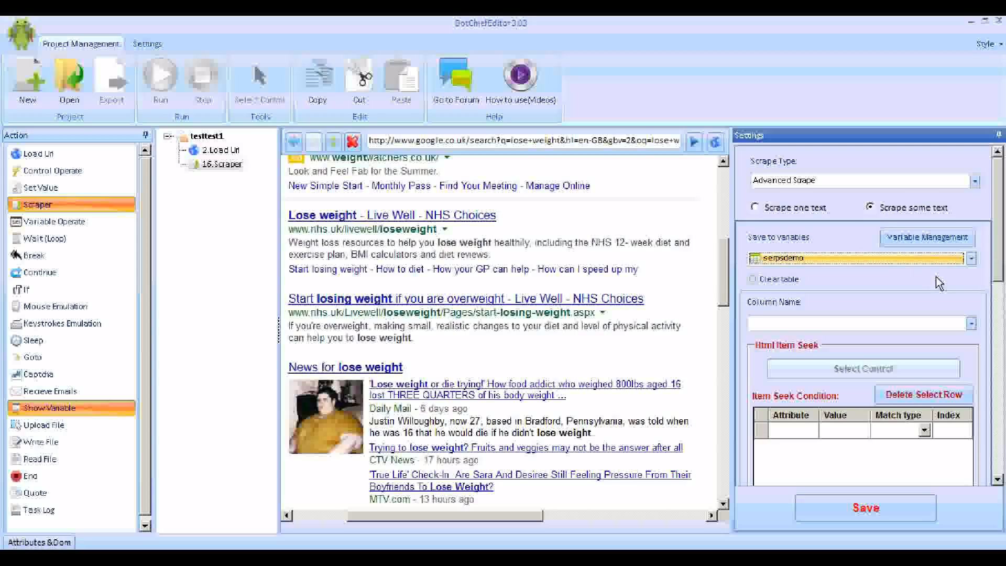
click(788, 325)
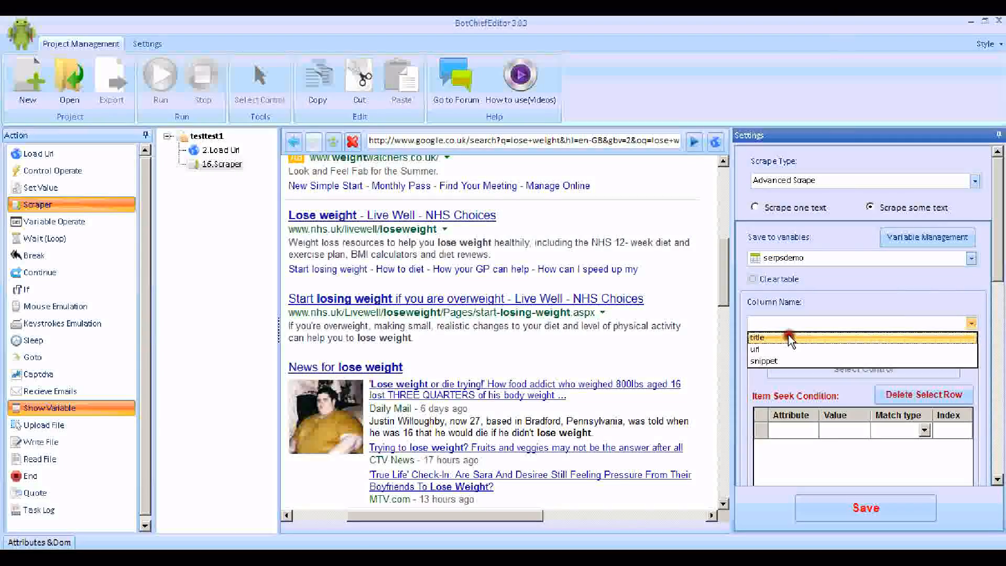
click(788, 336)
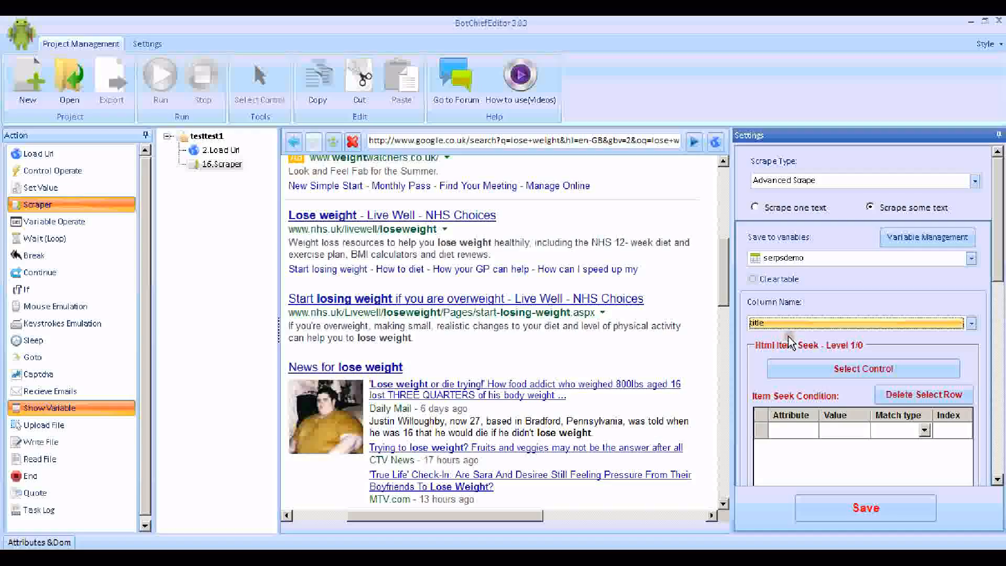
Try the "Lose weight - Live Well - NHS Choices" title link as the level 1 control and find matching HTML items
drag(1000, 274, 1000, 301)
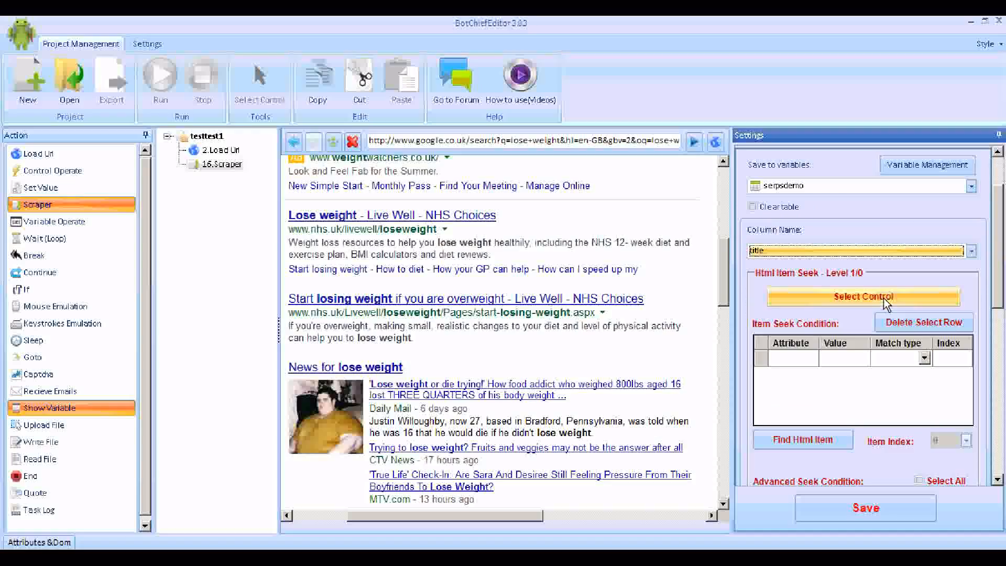
click(884, 297)
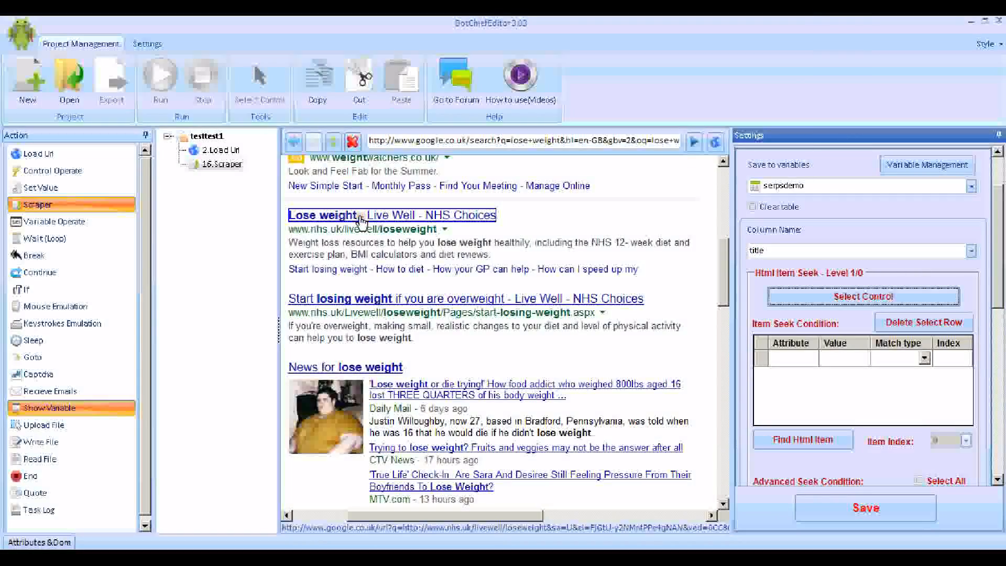
click(361, 220)
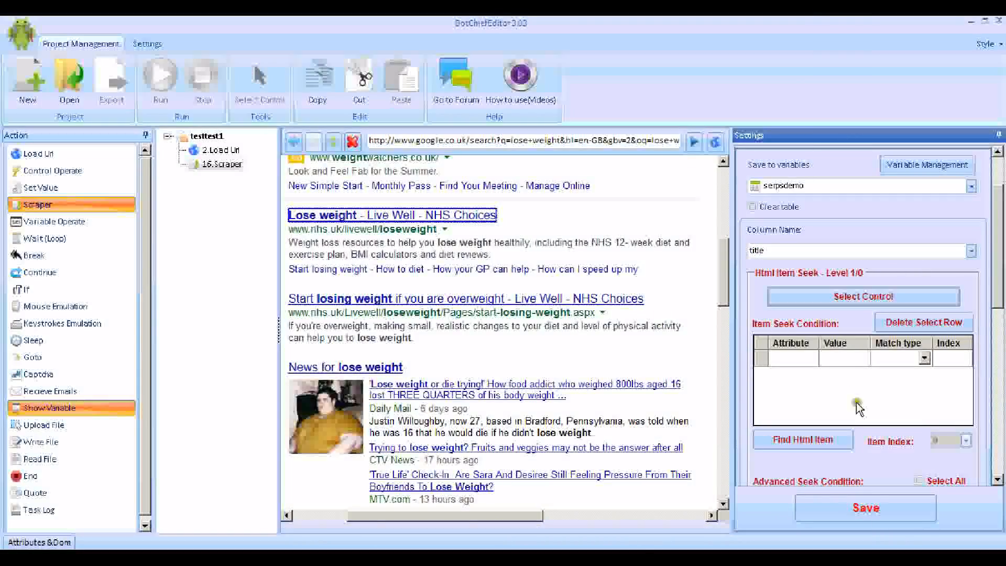
click(803, 441)
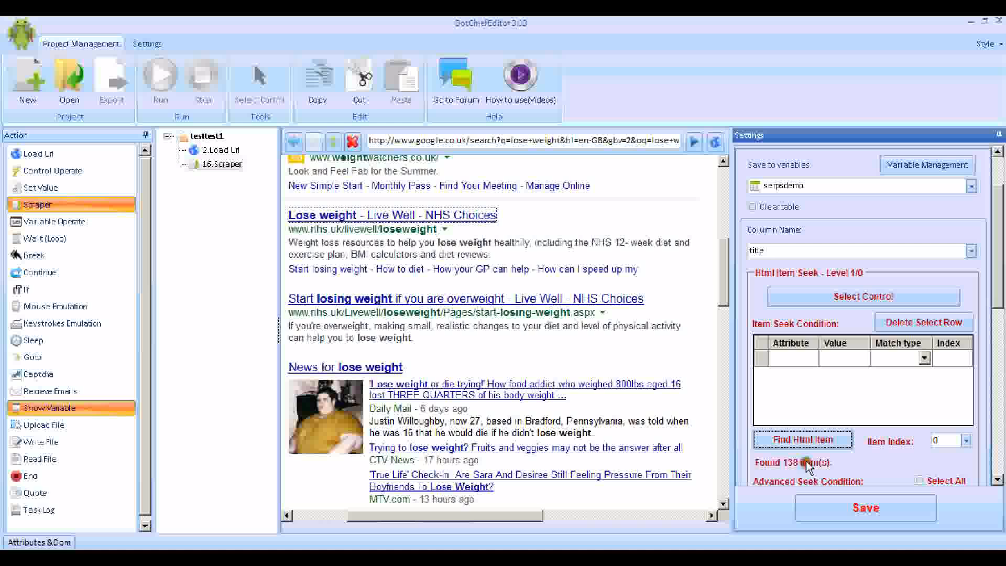
Try adding the link's href as a seek condition and find the HTML items that match it
click(1001, 304)
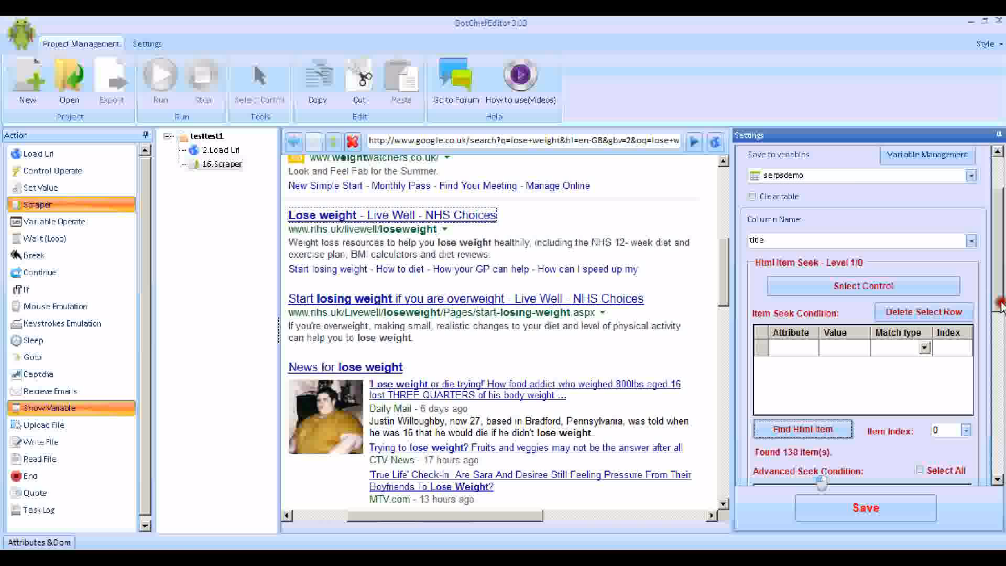
drag(1001, 304, 1001, 361)
click(759, 338)
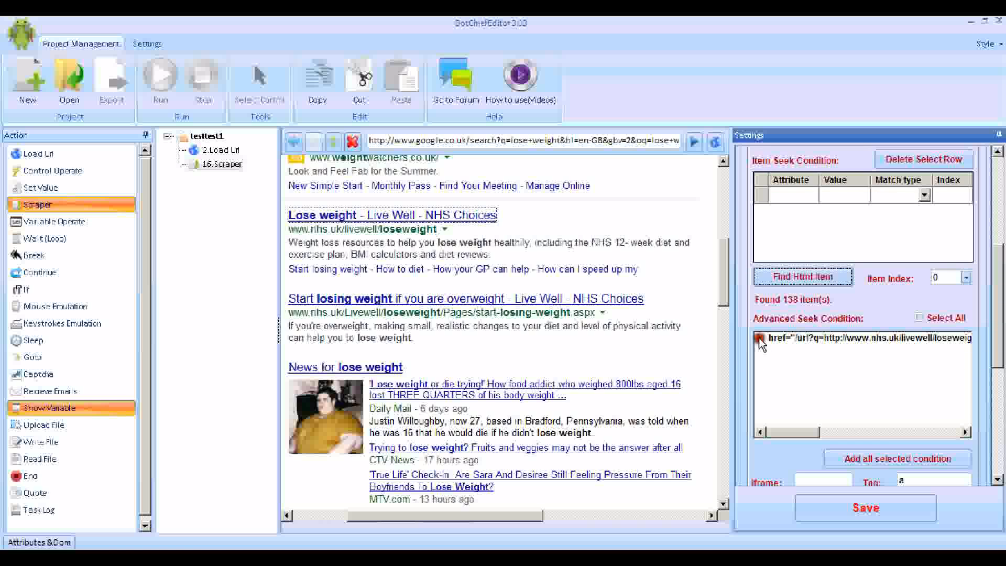
click(894, 460)
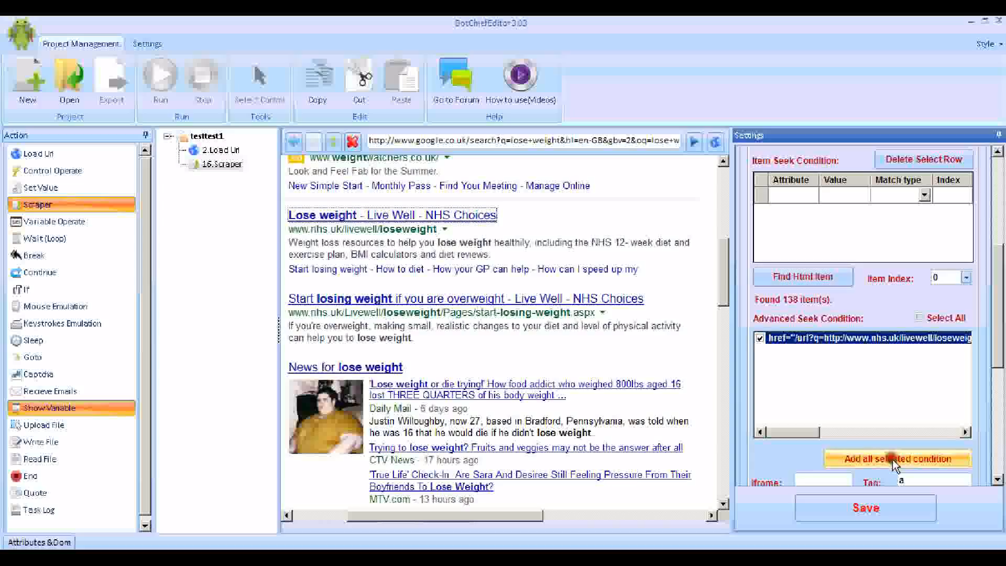
click(916, 463)
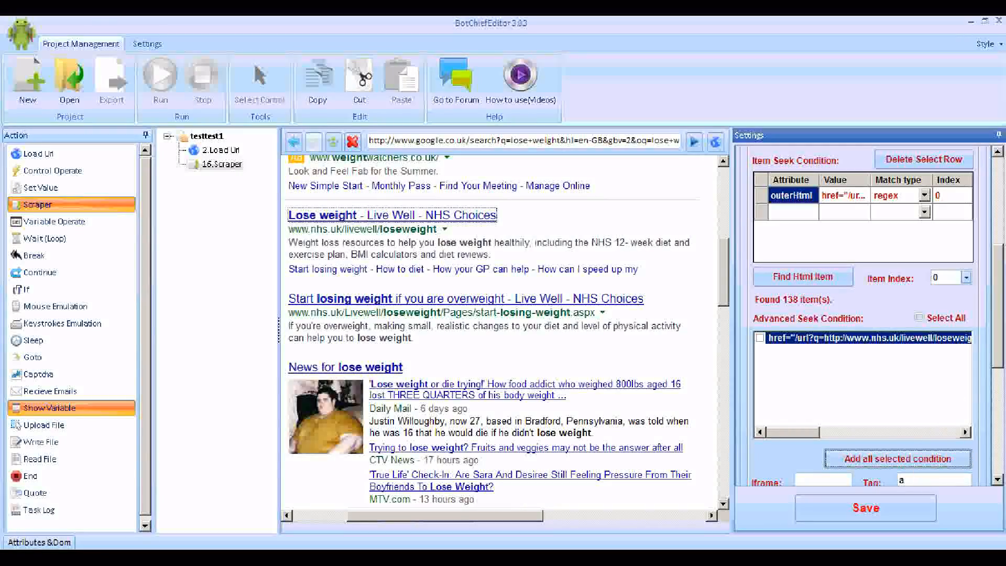
click(824, 279)
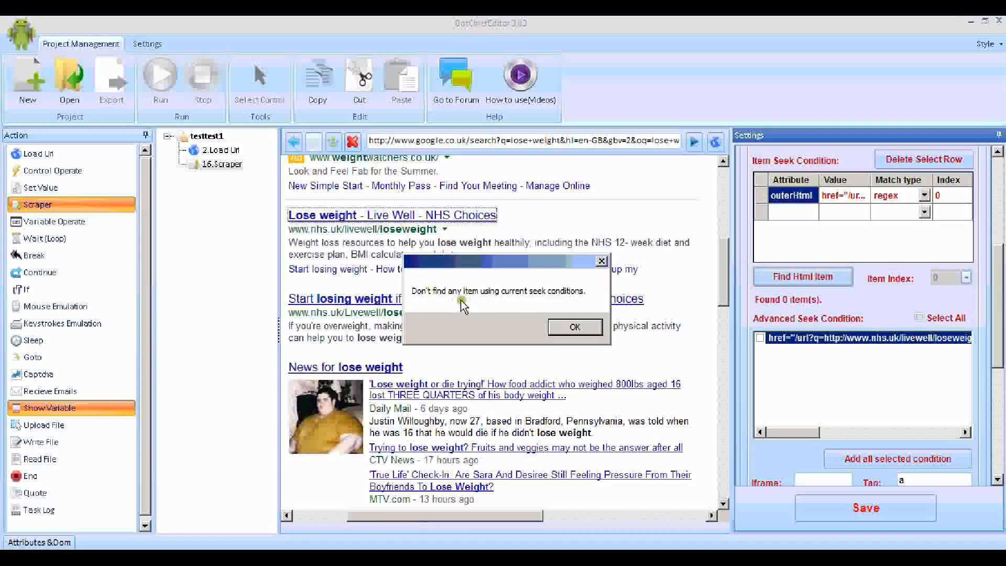
click(576, 326)
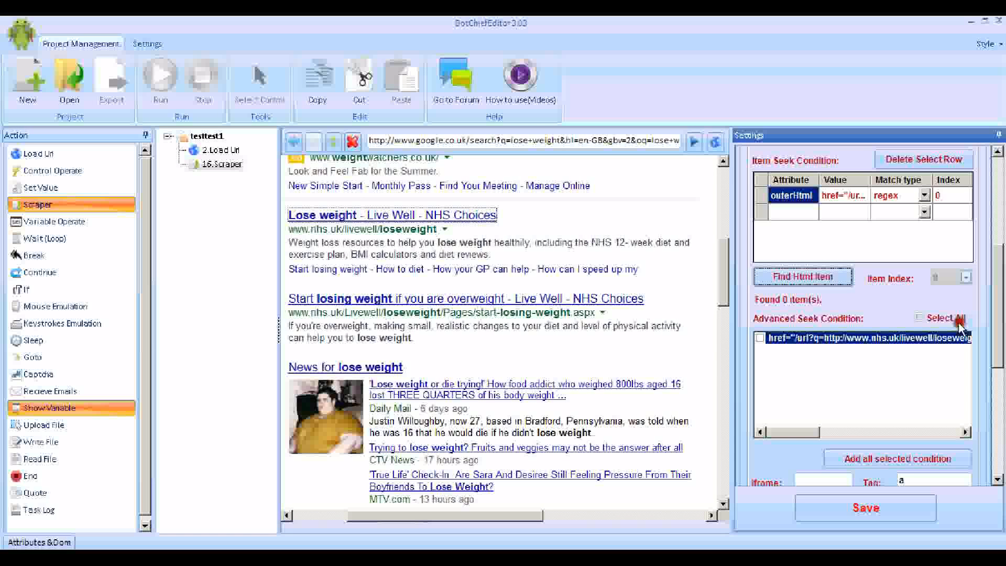
Select the whole first NHS Choices result block as the level 1 control and find its matching HTML items
drag(1000, 316, 1001, 270)
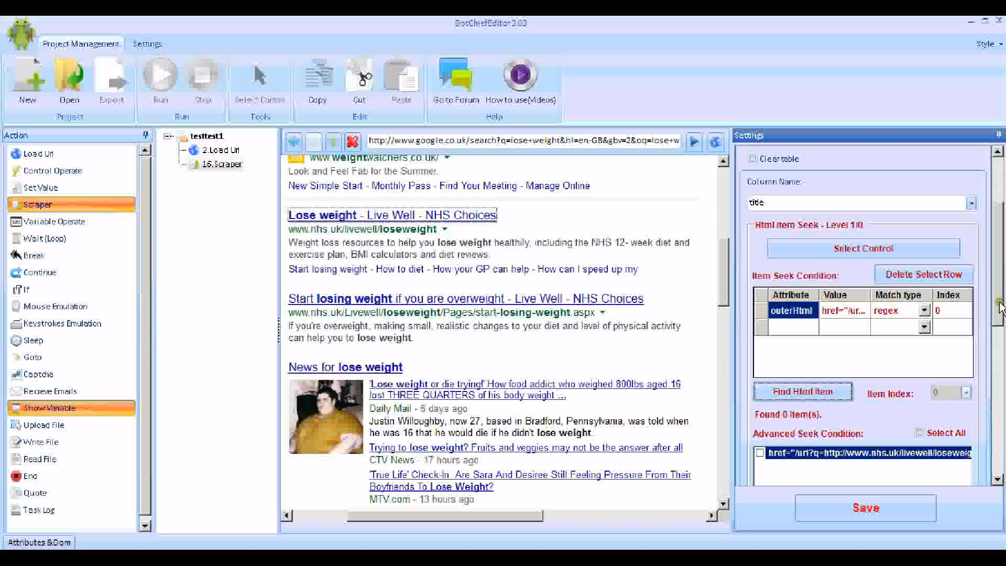
mouse_move(1001, 306)
mouse_down()
mouse_move(1001, 282)
mouse_move(1003, 344)
mouse_move(1002, 298)
mouse_up()
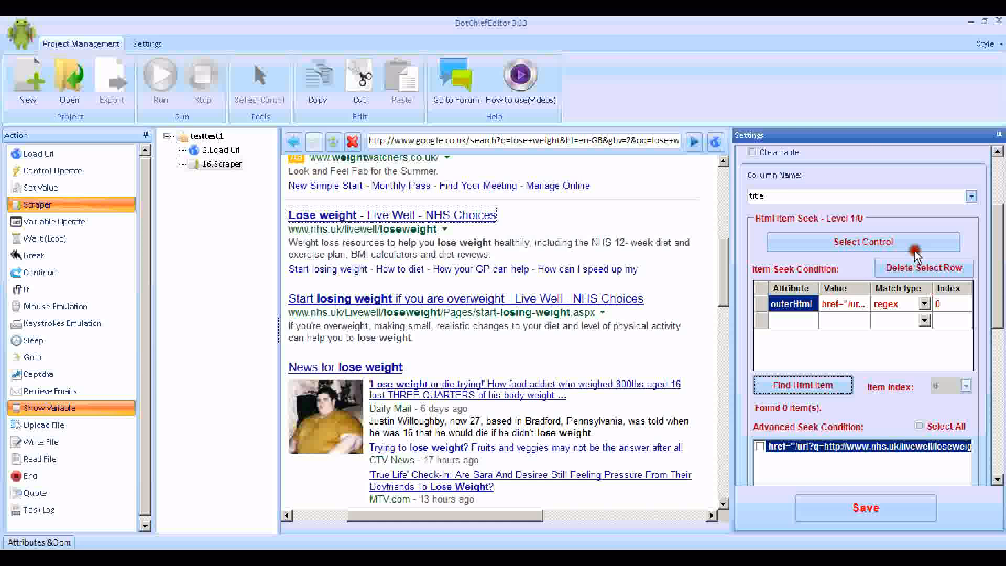
click(857, 246)
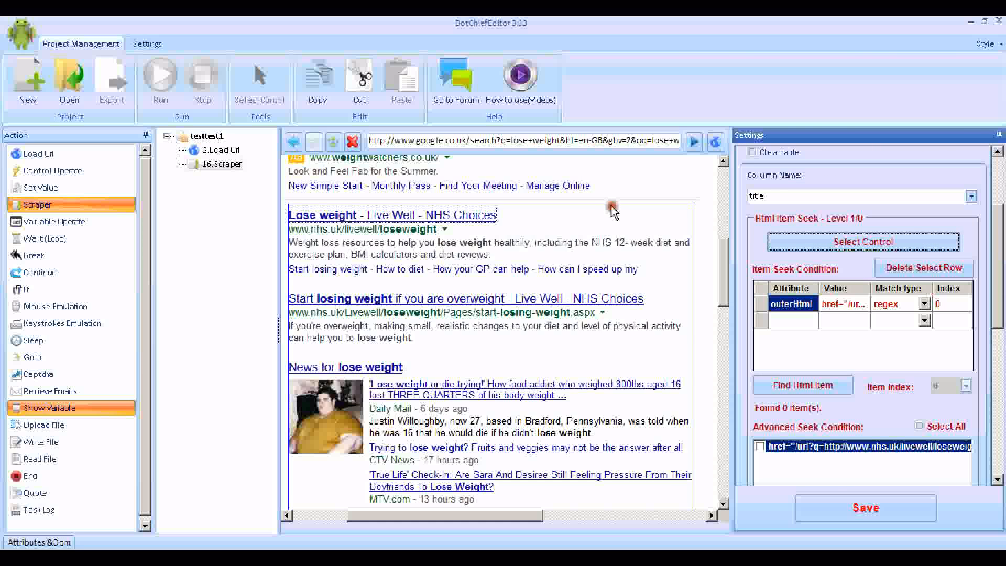
click(597, 222)
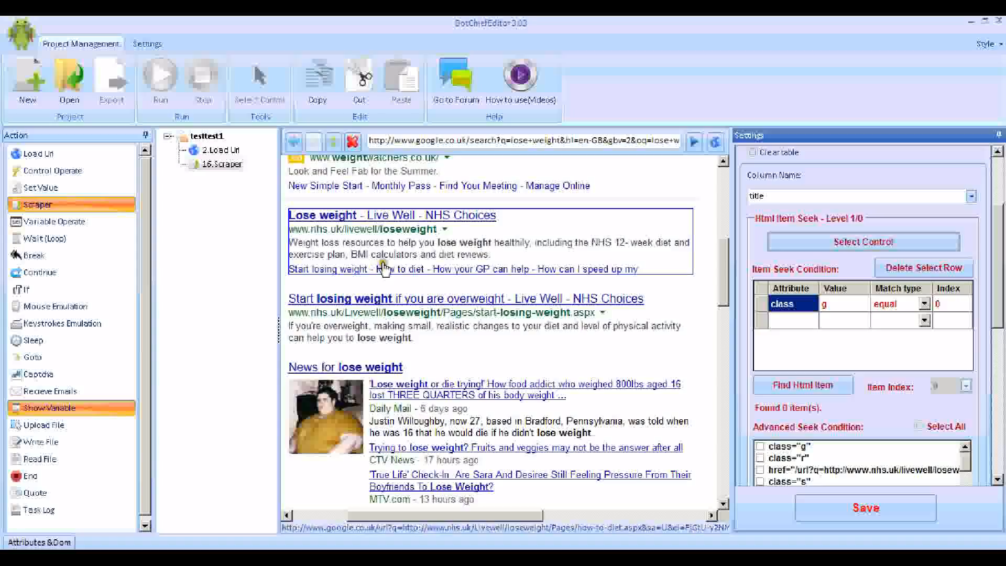
click(998, 259)
drag(998, 258, 999, 287)
click(788, 326)
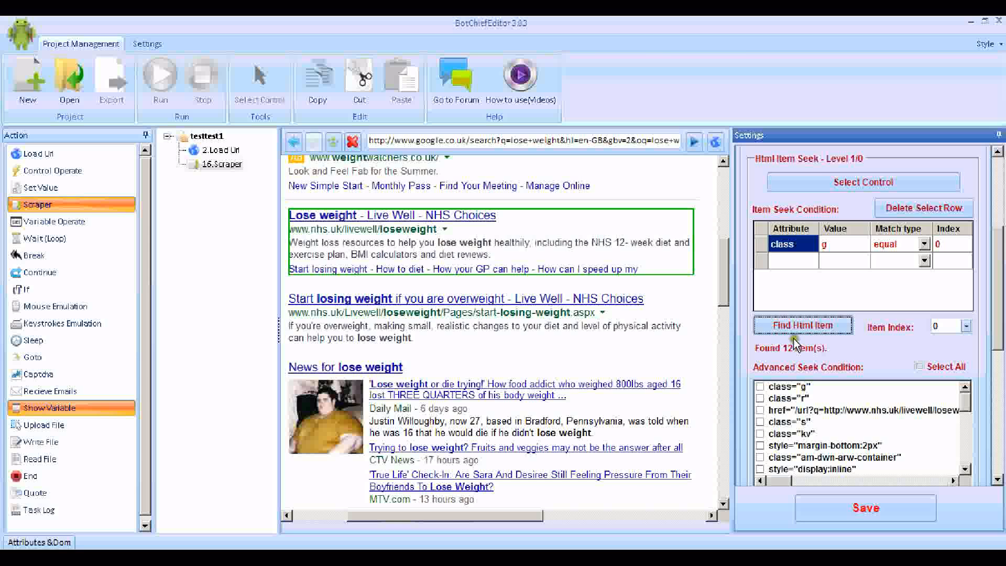
Enable scraping of similar controls with the range set to all, and save the scraper settings
scroll(761, 265, down, 8)
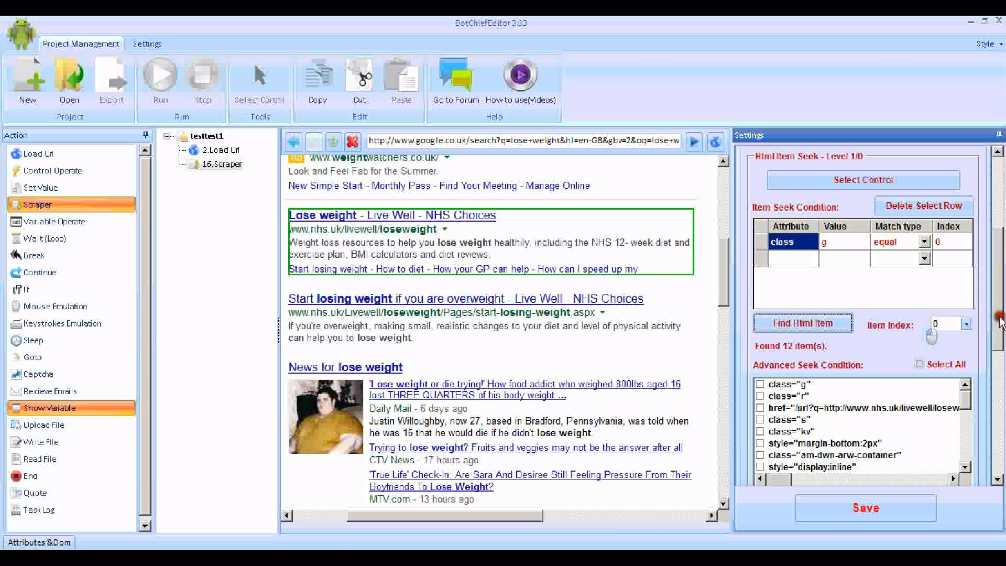
click(759, 258)
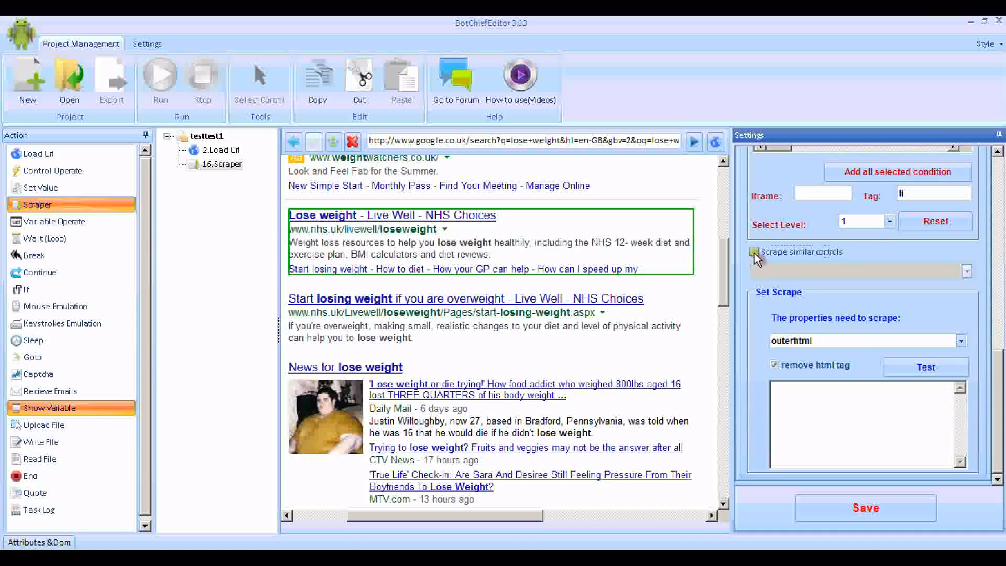
click(966, 272)
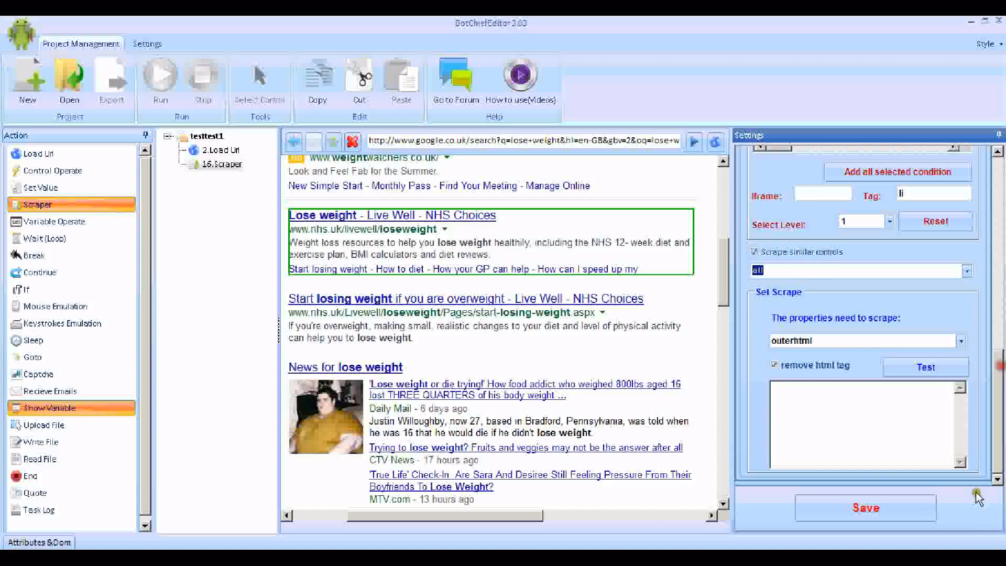
click(912, 507)
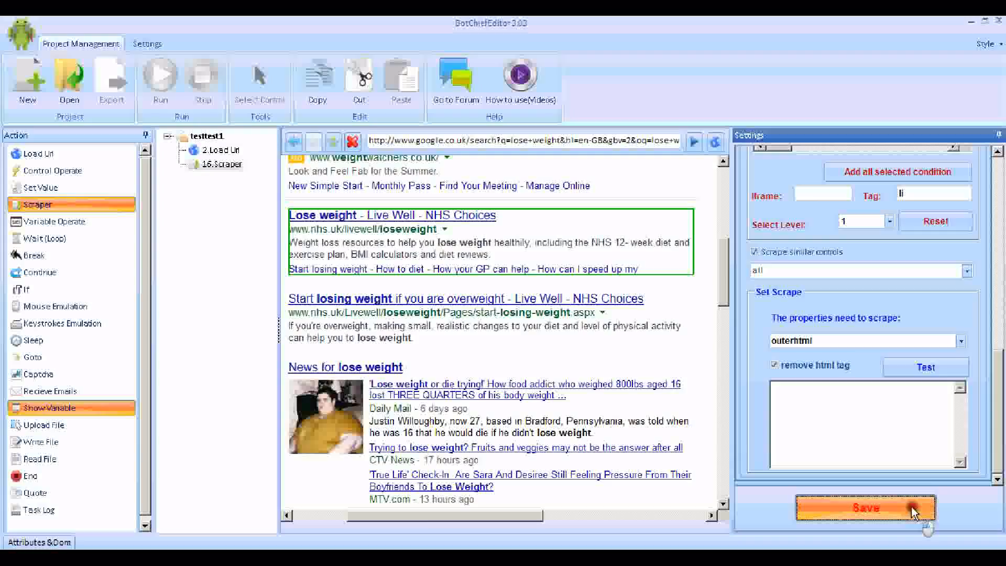
click(527, 327)
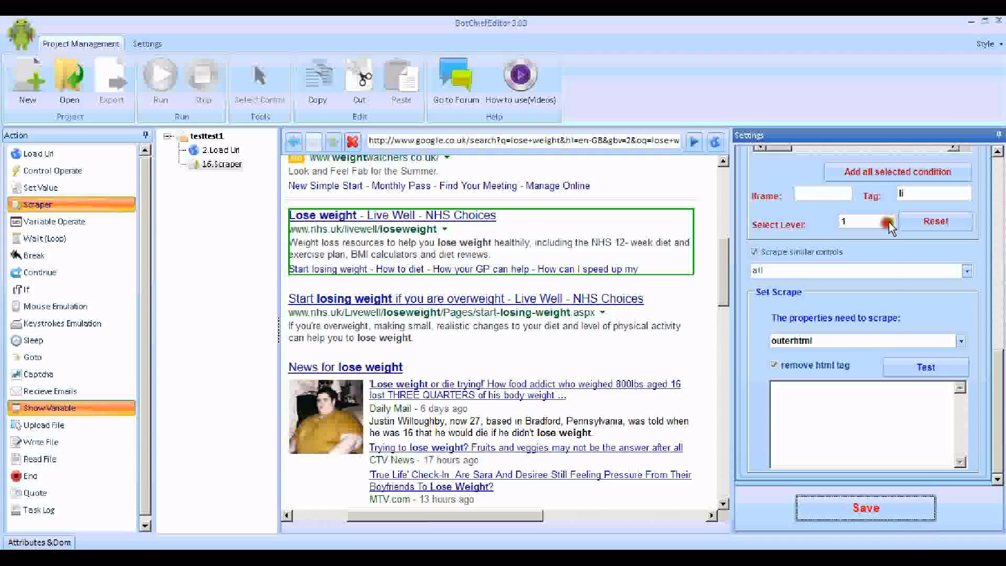
Switch to select level 2 and pick the "Lose weight - Live Well - NHS Choices" title link as its control
click(887, 224)
click(872, 247)
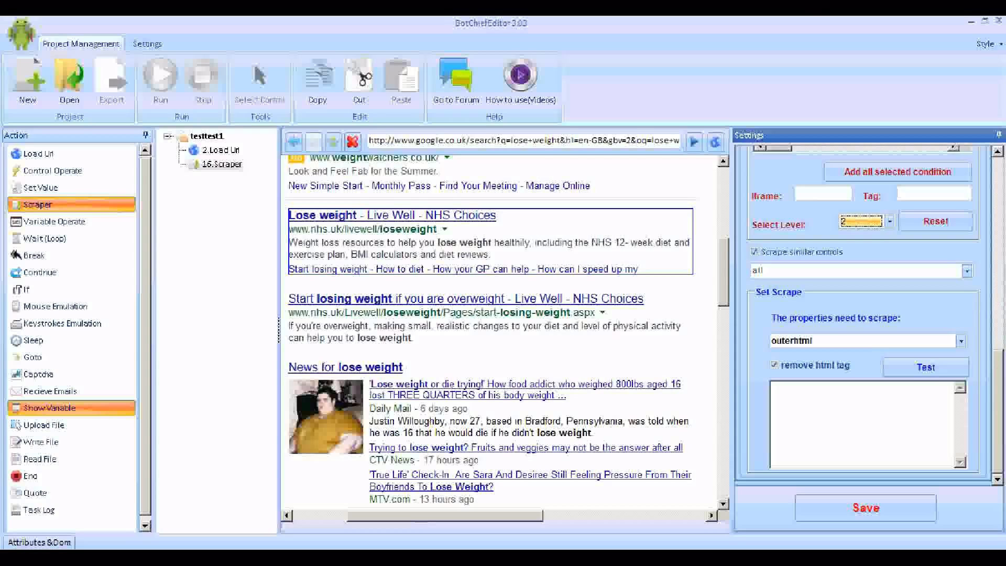
drag(999, 391, 1001, 216)
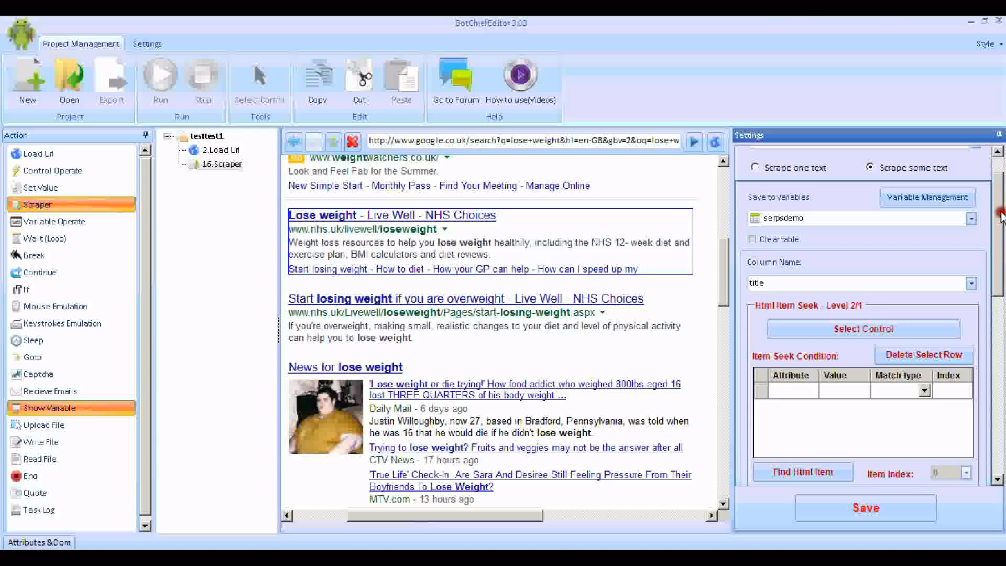
click(871, 329)
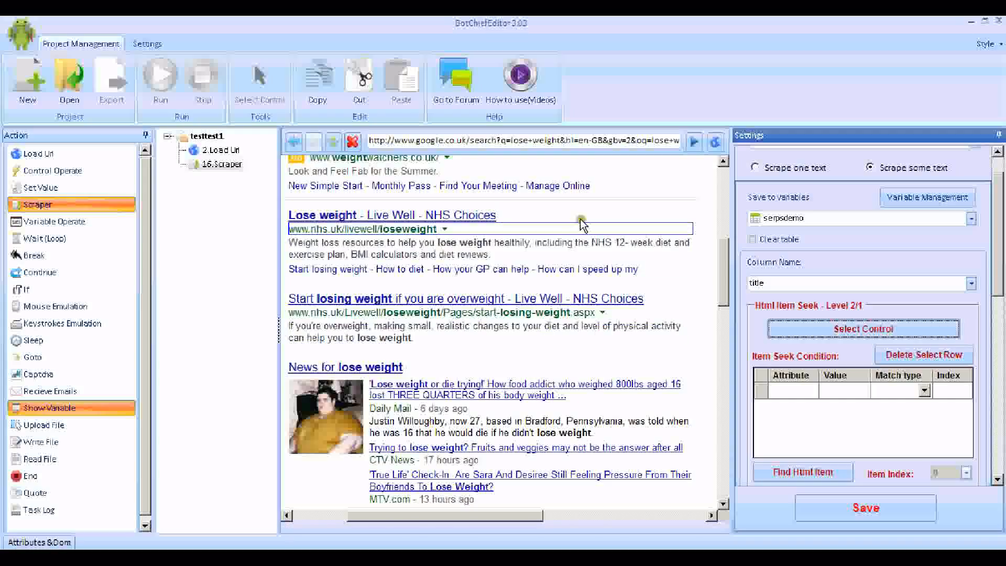
click(433, 220)
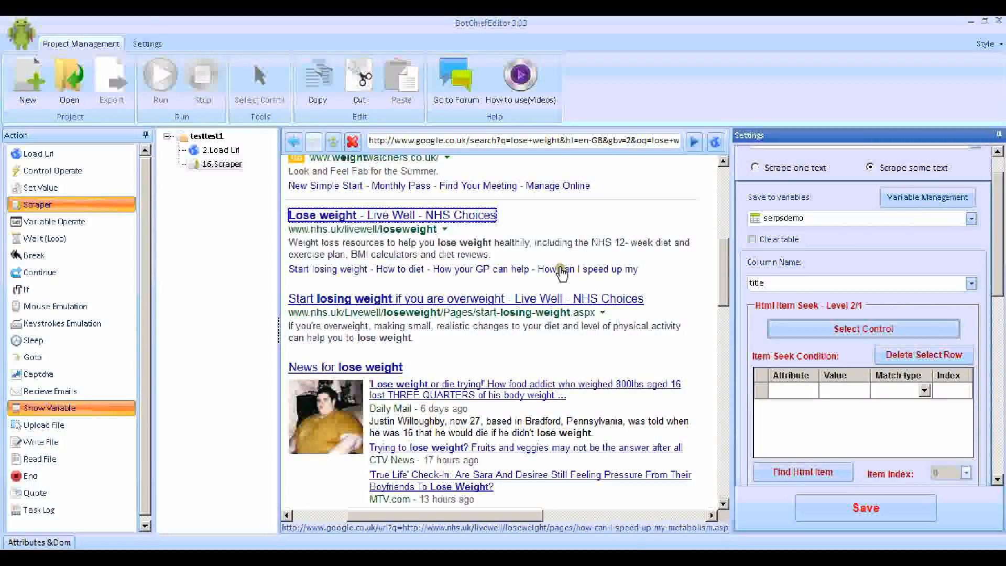
scroll(891, 320, down, 1)
scroll(1001, 296, down, 2)
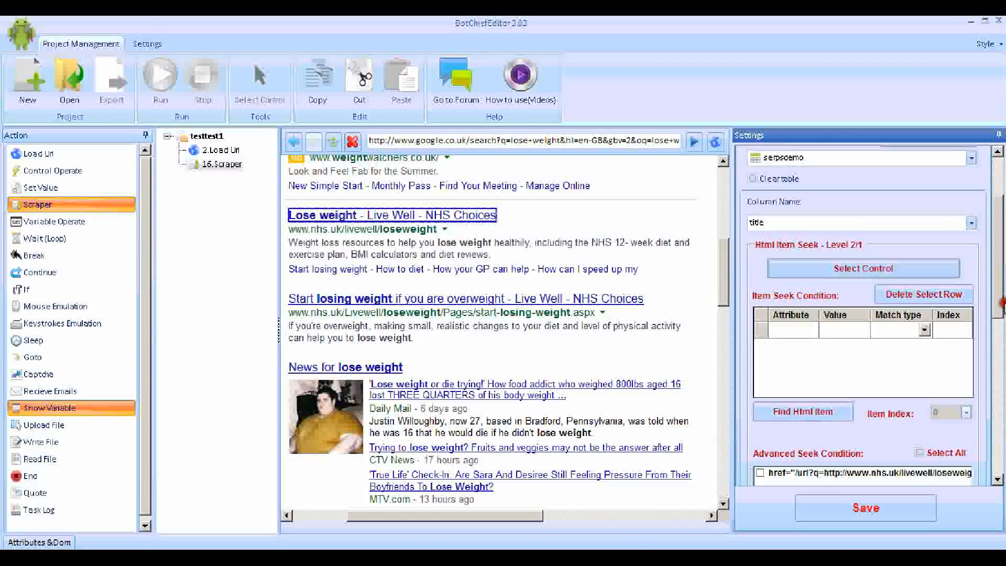
scroll(871, 307, down, 1)
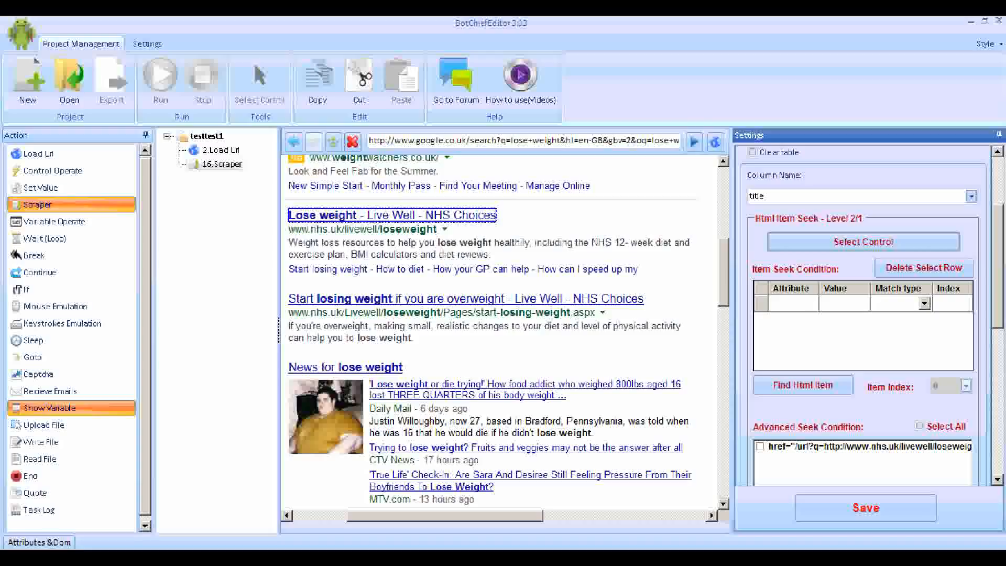
Test the level 2 title link's HTML item match and scraped text, and save the title column's settings
click(808, 390)
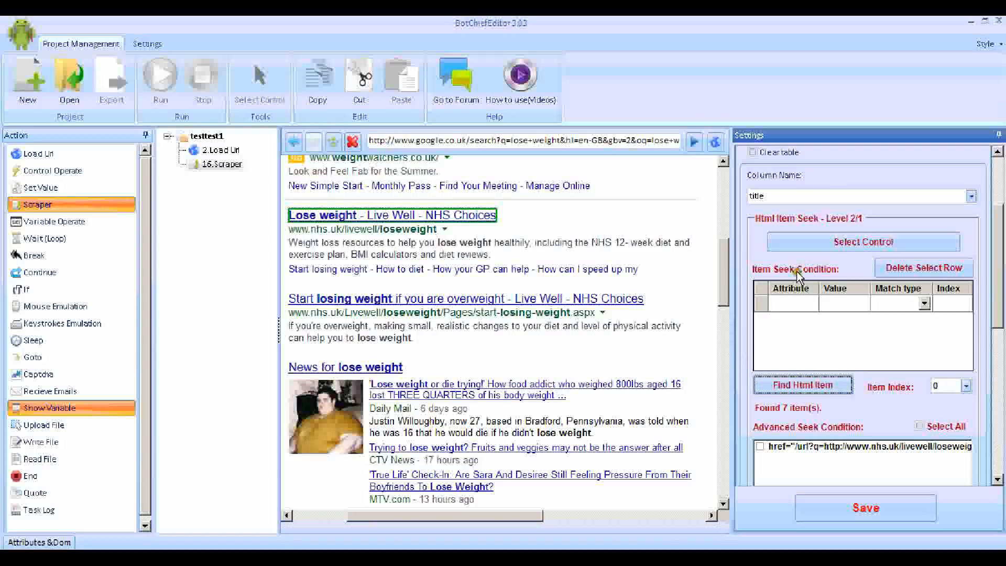
drag(1001, 290, 988, 449)
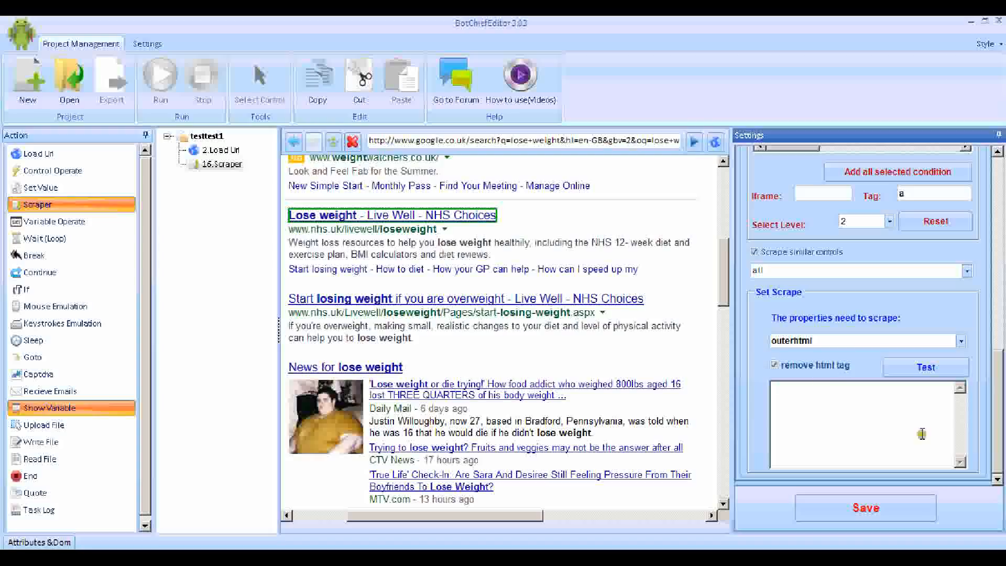
click(933, 366)
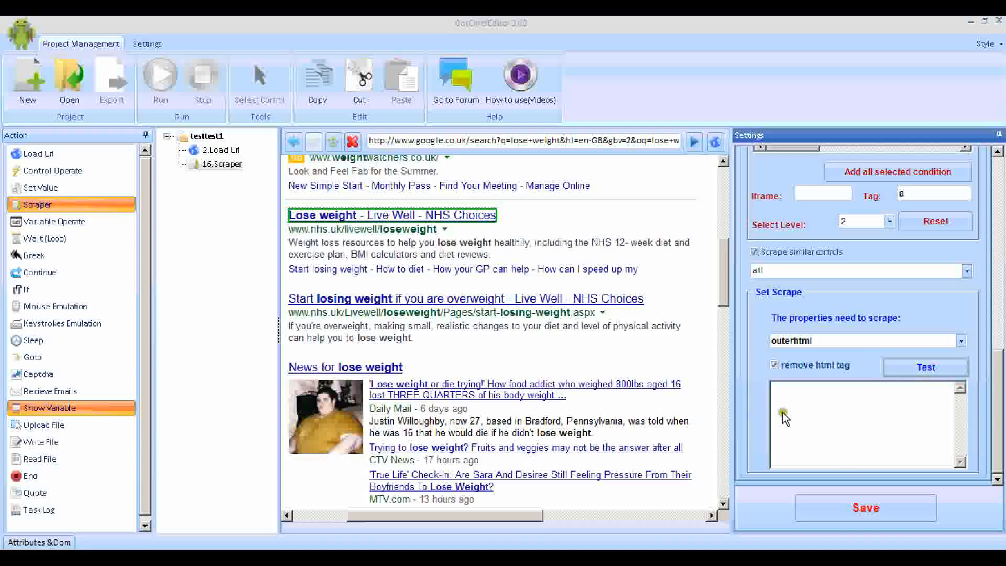
click(875, 510)
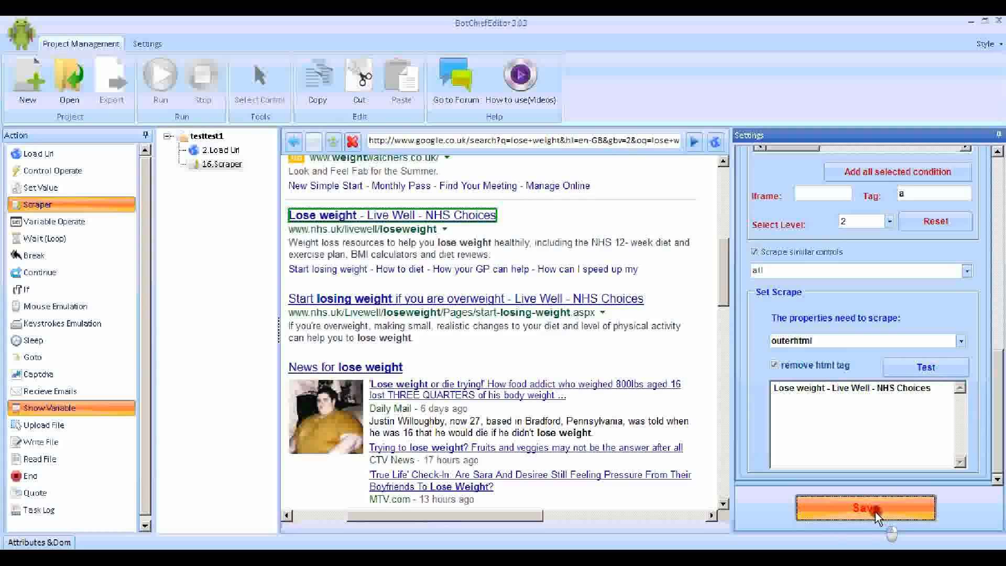
click(537, 330)
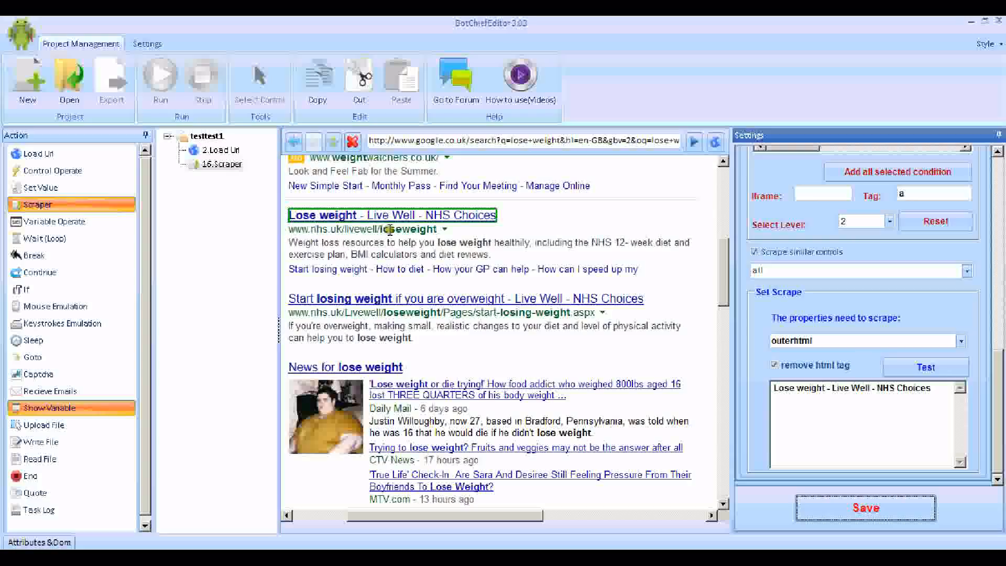
Switch the scraper's column name to url
click(1002, 374)
scroll(998, 389, up, 5)
scroll(997, 389, up, 3)
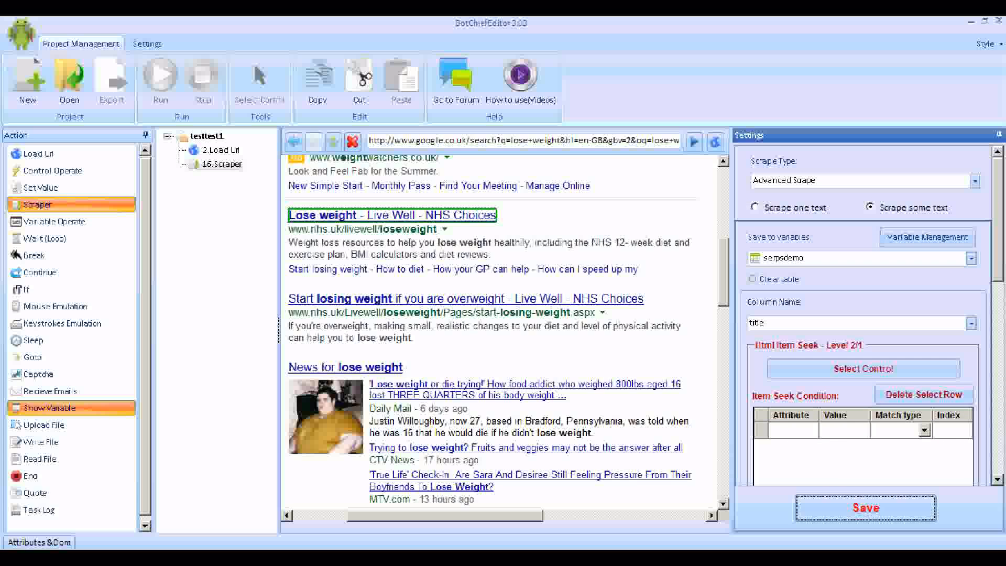
click(897, 323)
click(874, 352)
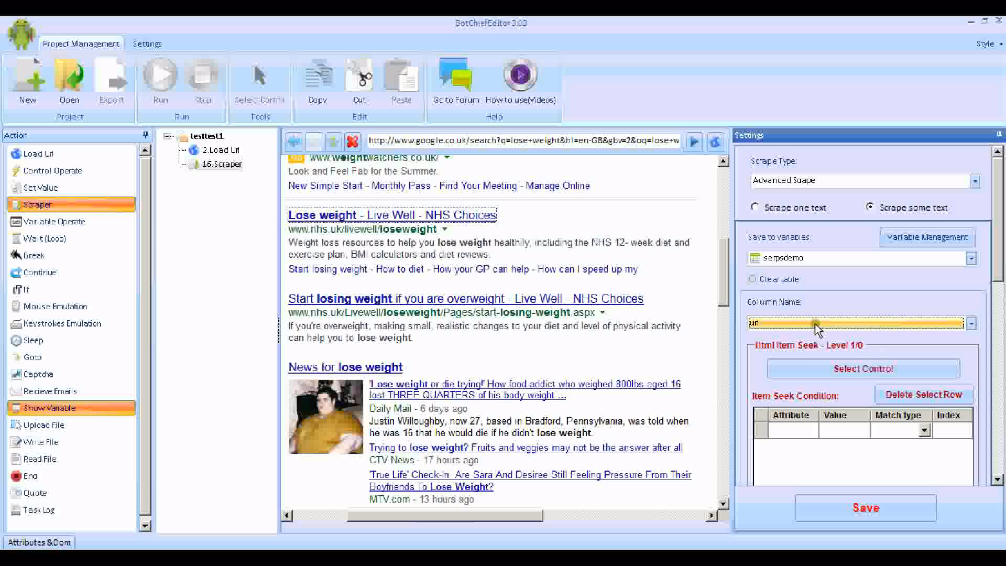
Enable scraping of similar controls for the url column with the range set to all
click(999, 431)
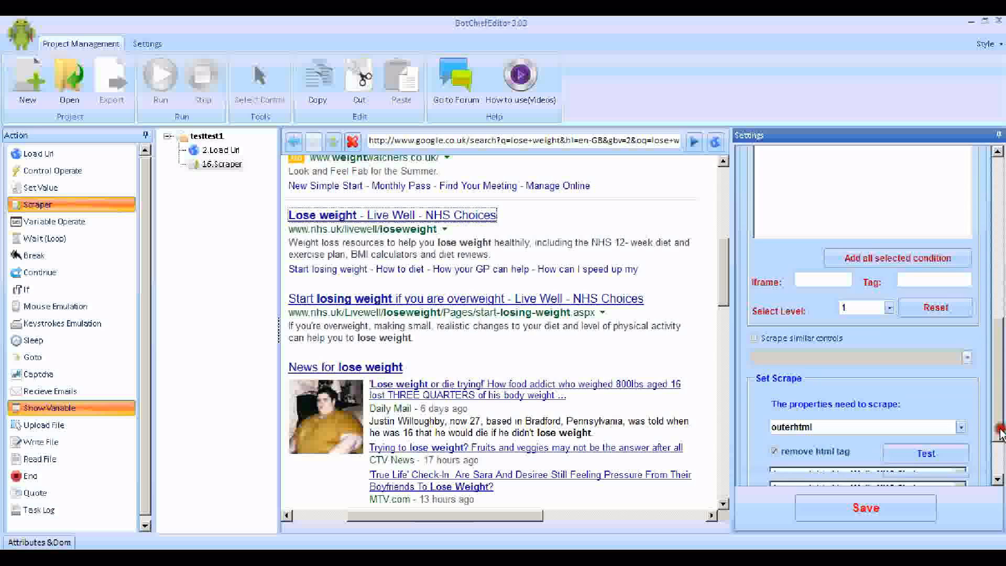
click(1000, 431)
click(999, 431)
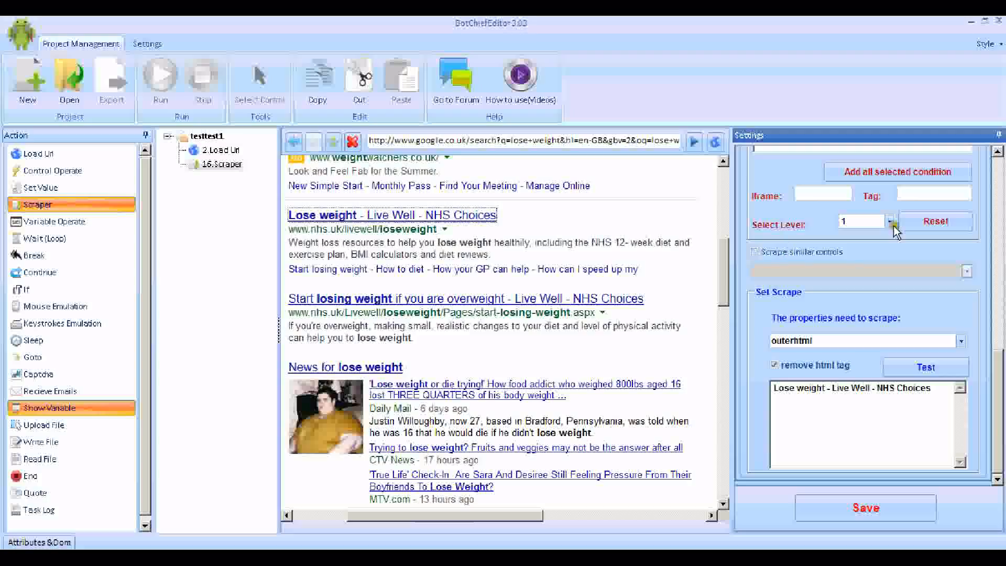
click(761, 250)
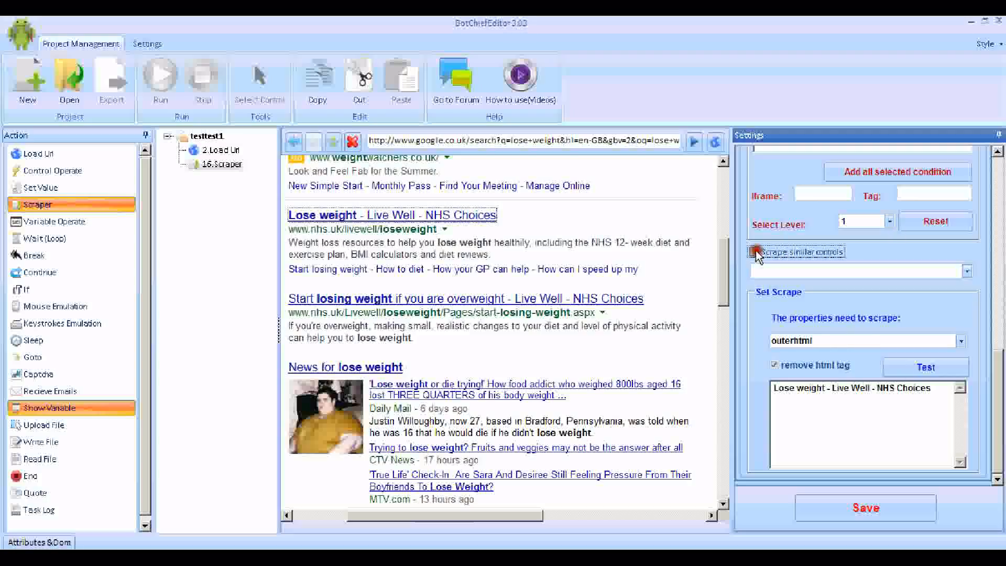
click(966, 273)
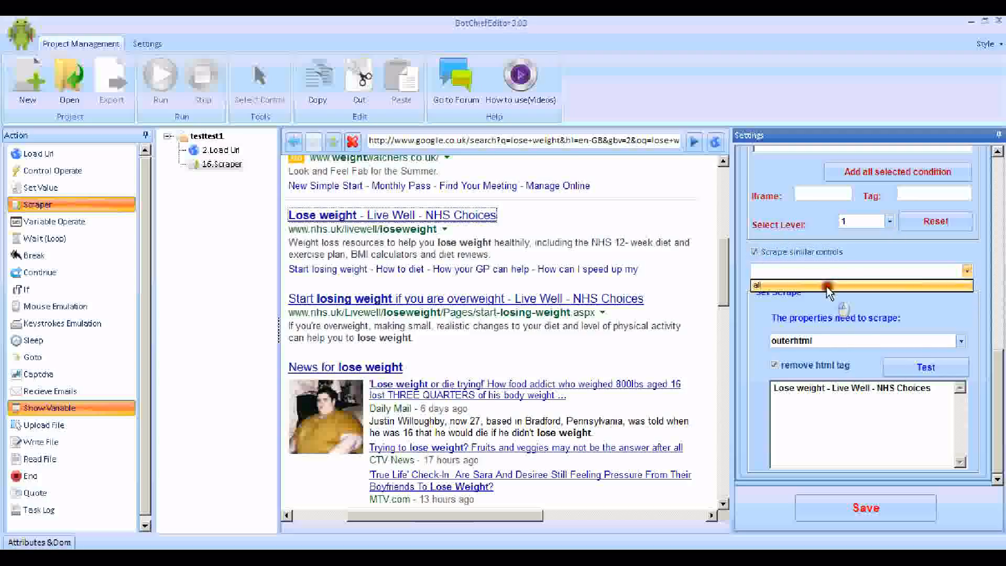
click(826, 286)
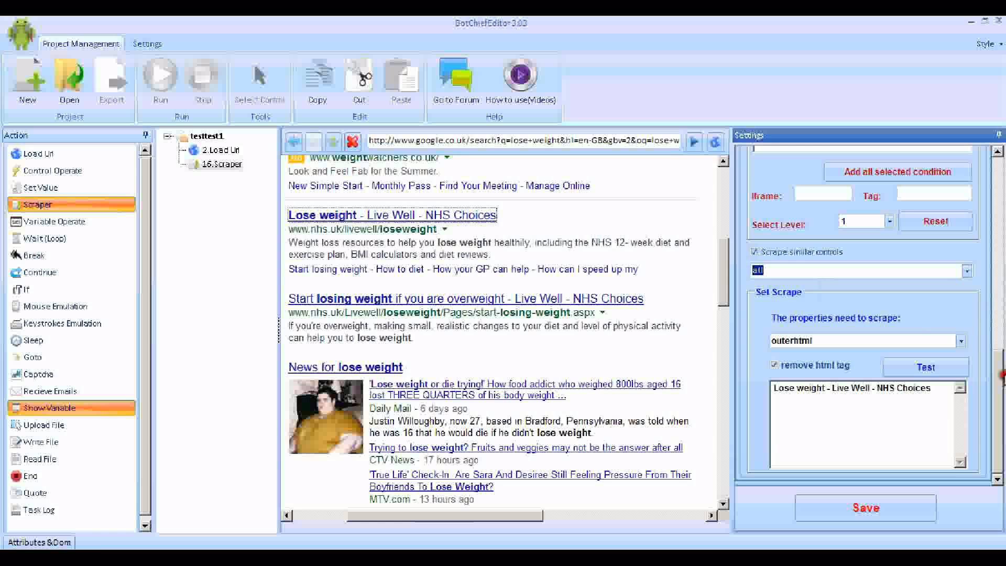
Select the whole first NHS Choices result block as the url column's level 1 control and find its matching HTML items
drag(1002, 386, 1001, 188)
click(864, 278)
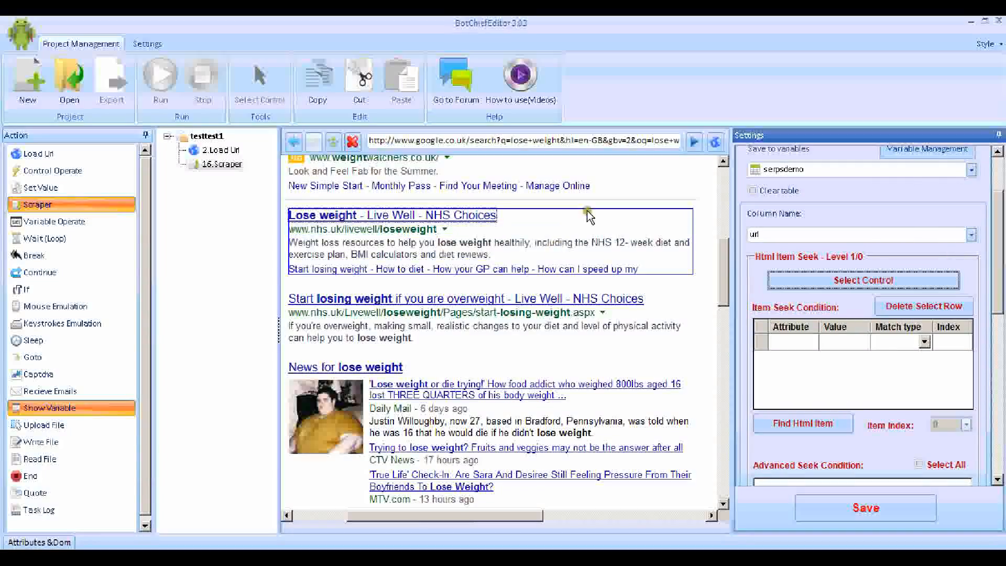
click(623, 233)
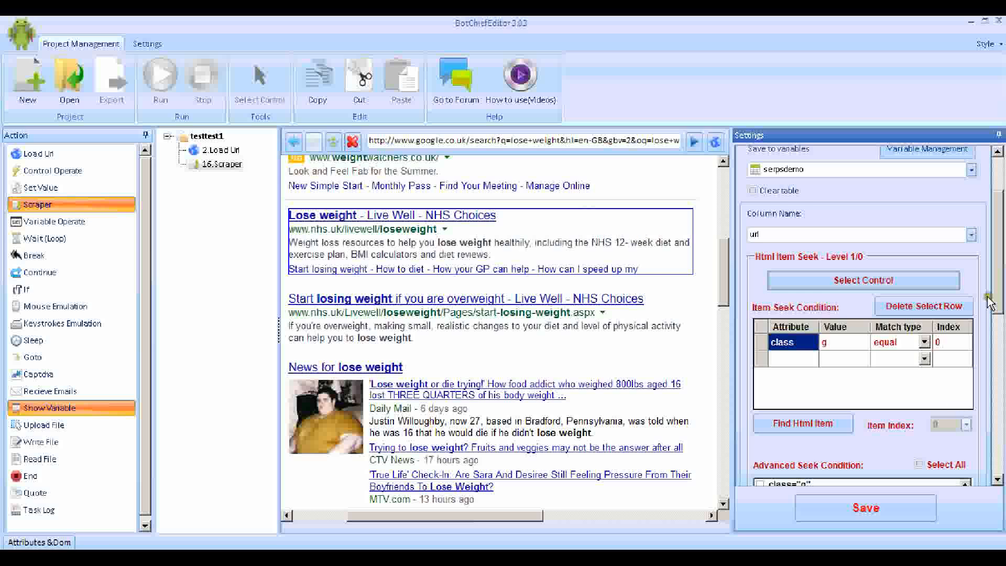
scroll(989, 303, down, 3)
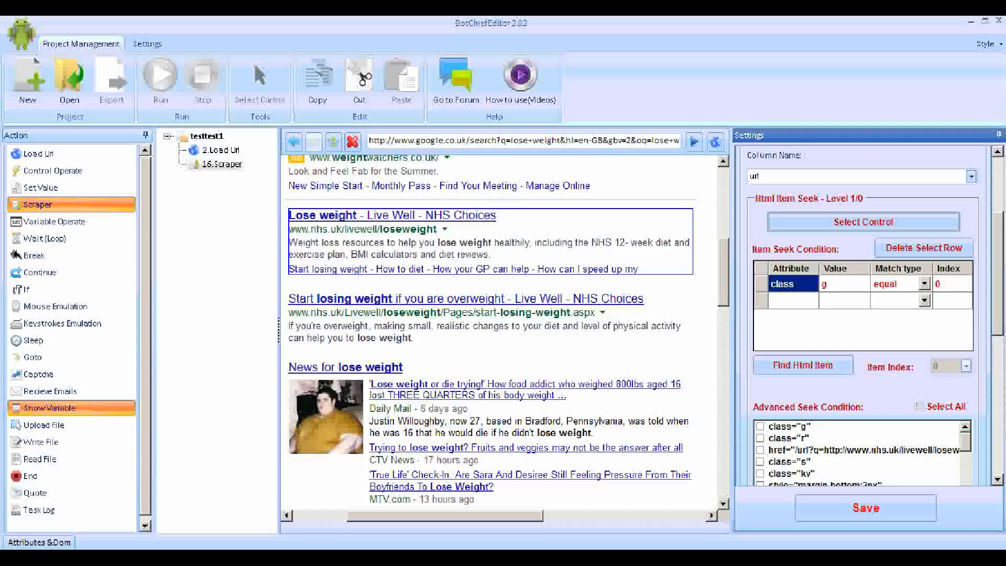
drag(999, 326, 998, 331)
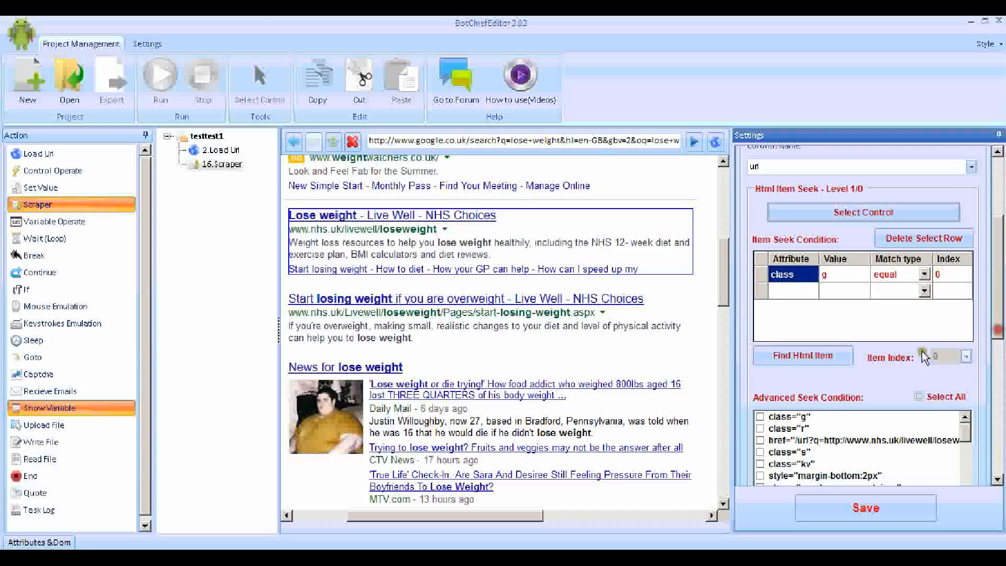
click(824, 358)
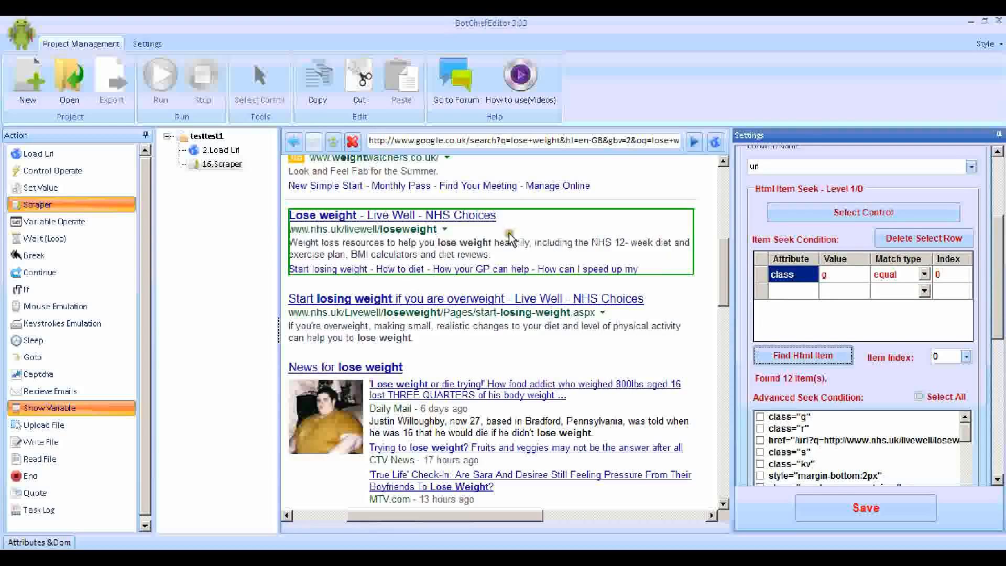
Save the level 1 scraper settings for the url column
drag(1000, 327, 1001, 472)
click(865, 508)
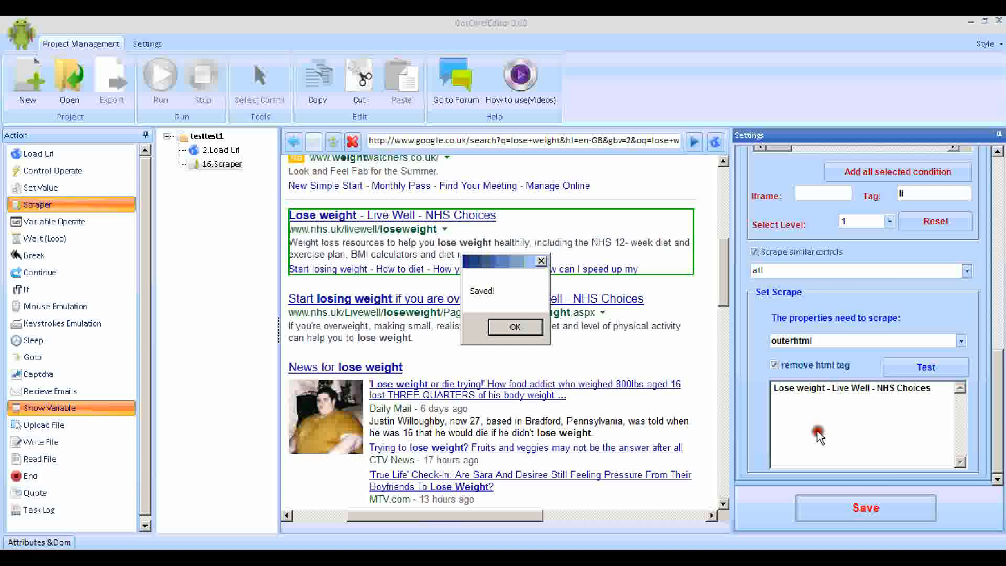
click(526, 327)
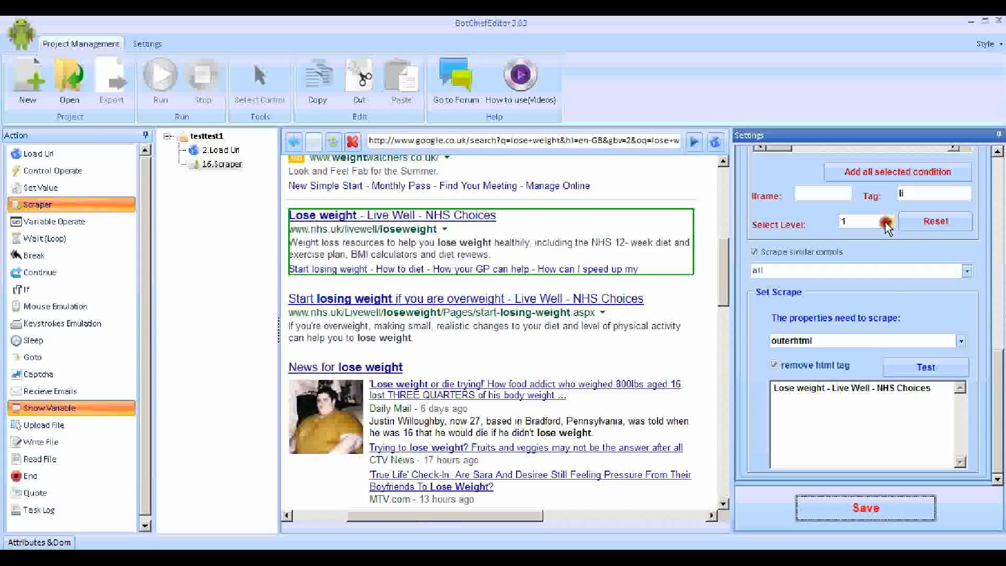
click(885, 224)
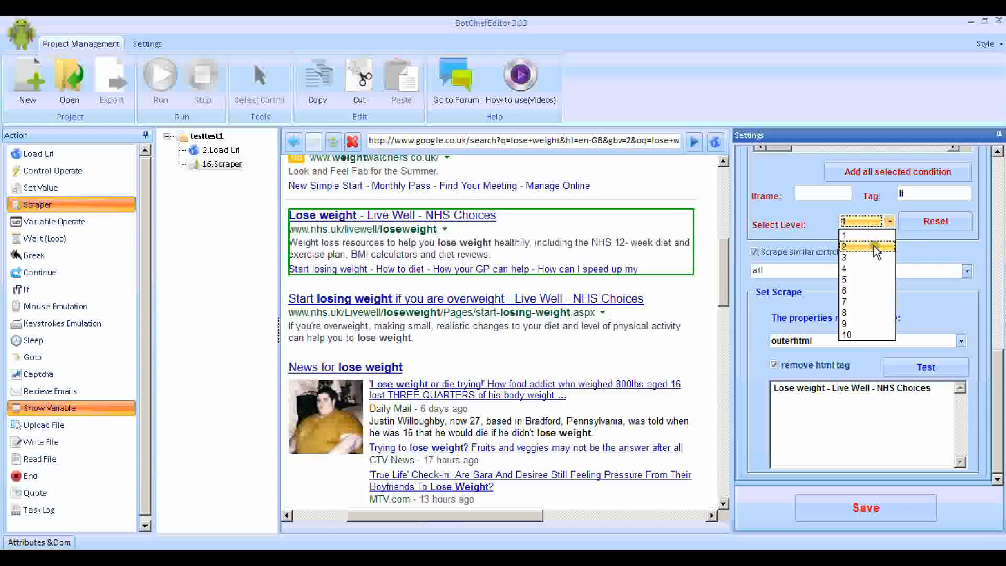
click(872, 245)
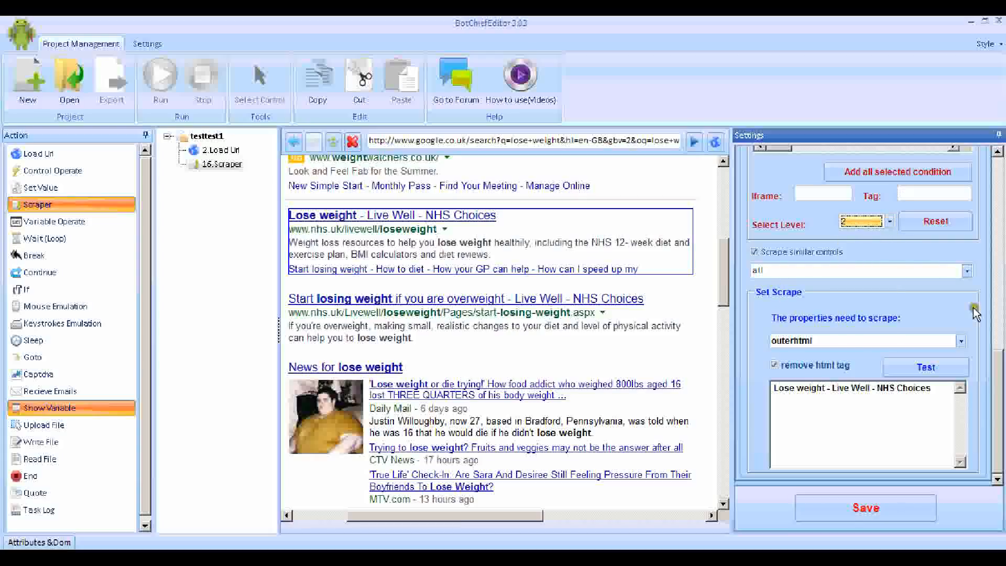
drag(998, 362, 999, 194)
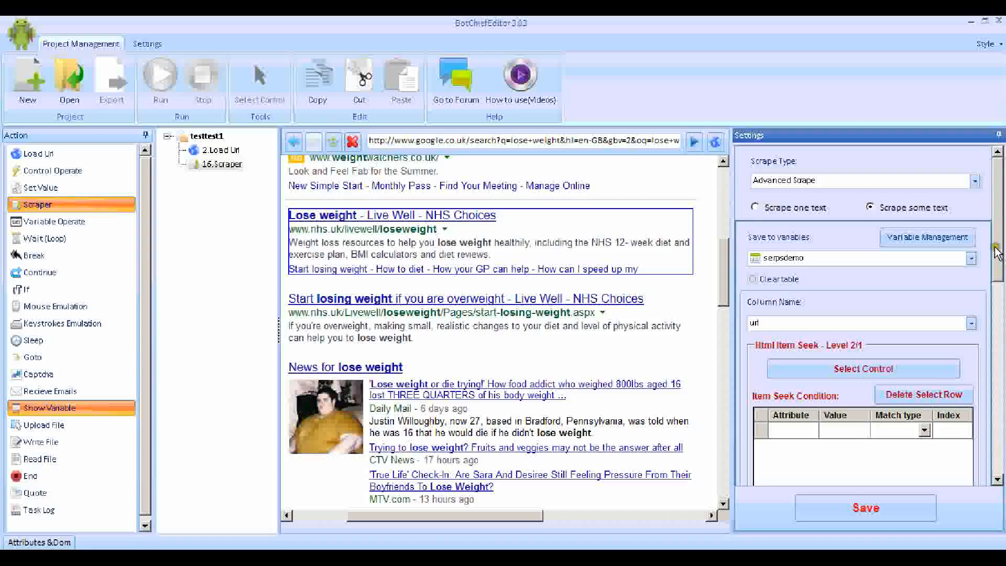
scroll(996, 251, down, 1)
click(951, 344)
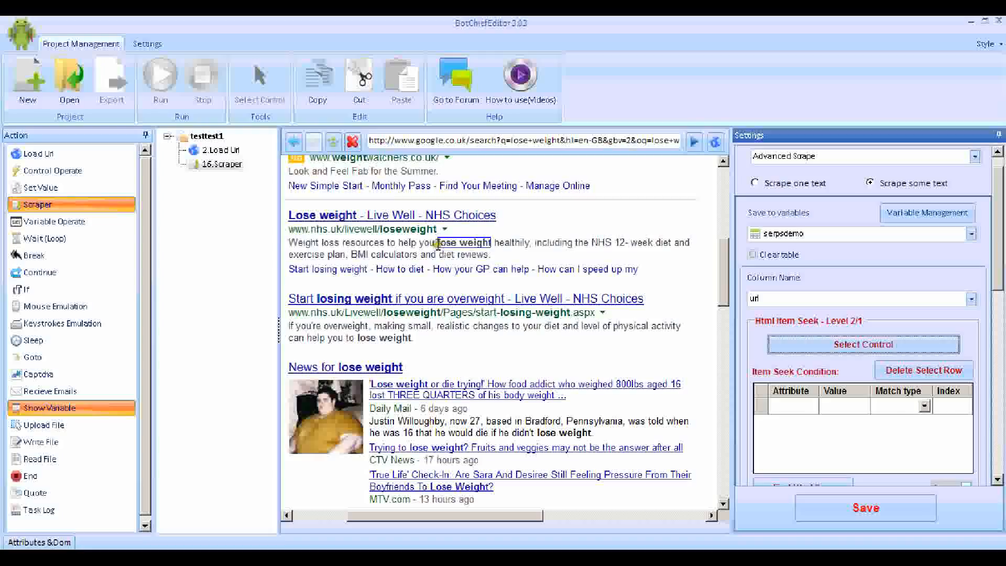
click(359, 238)
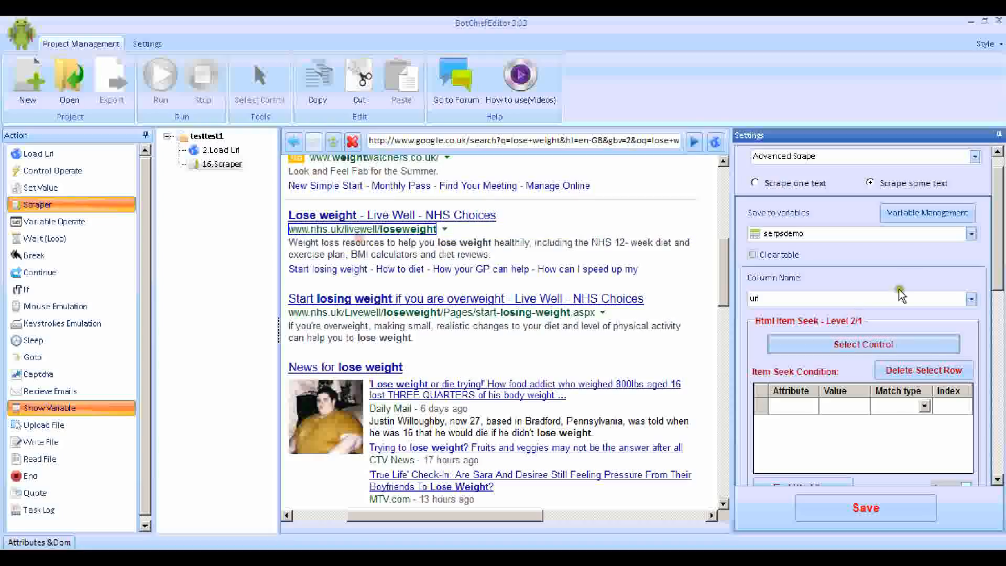
Test the level 2 address line's HTML item match and scraped text, and save the url column's settings
drag(997, 258, 997, 304)
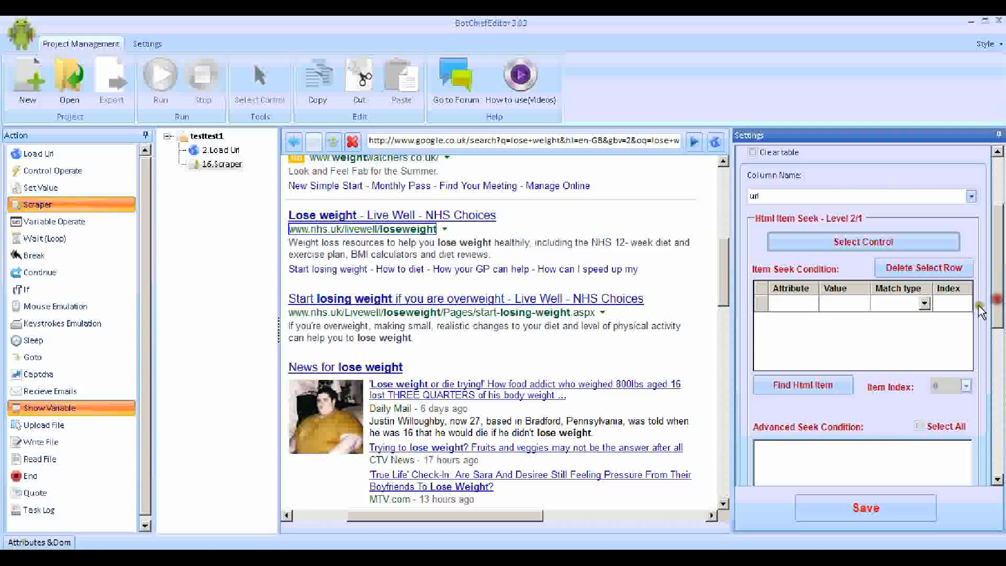
click(828, 387)
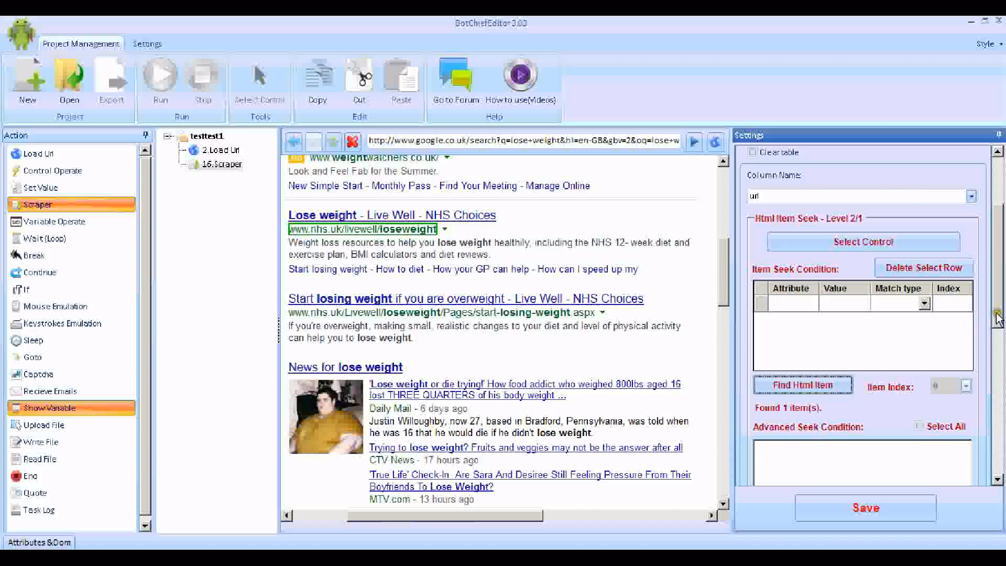
scroll(977, 464, down, 5)
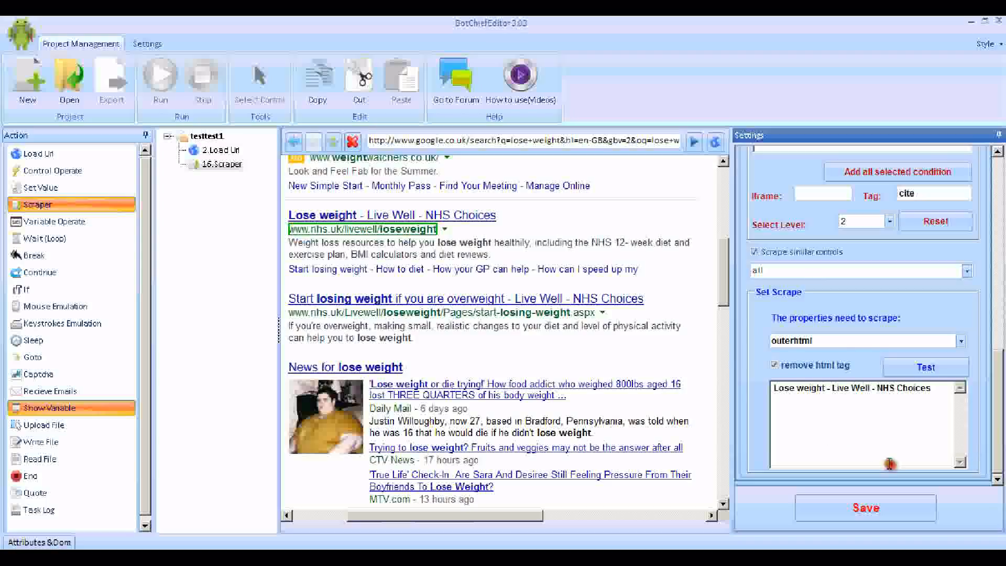
click(909, 369)
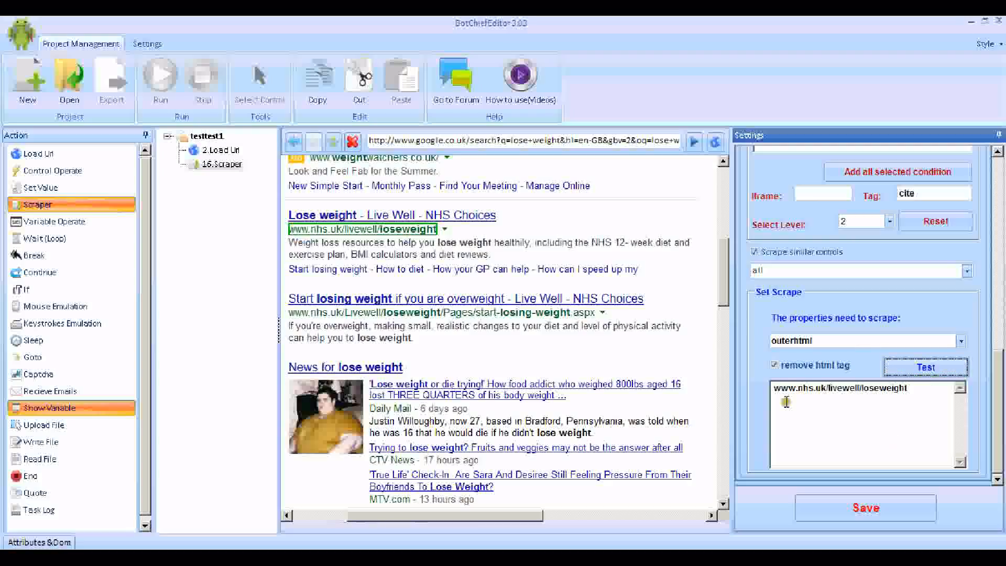
click(898, 508)
click(539, 329)
Switch the scraper's column name to snippet
drag(997, 373, 998, 175)
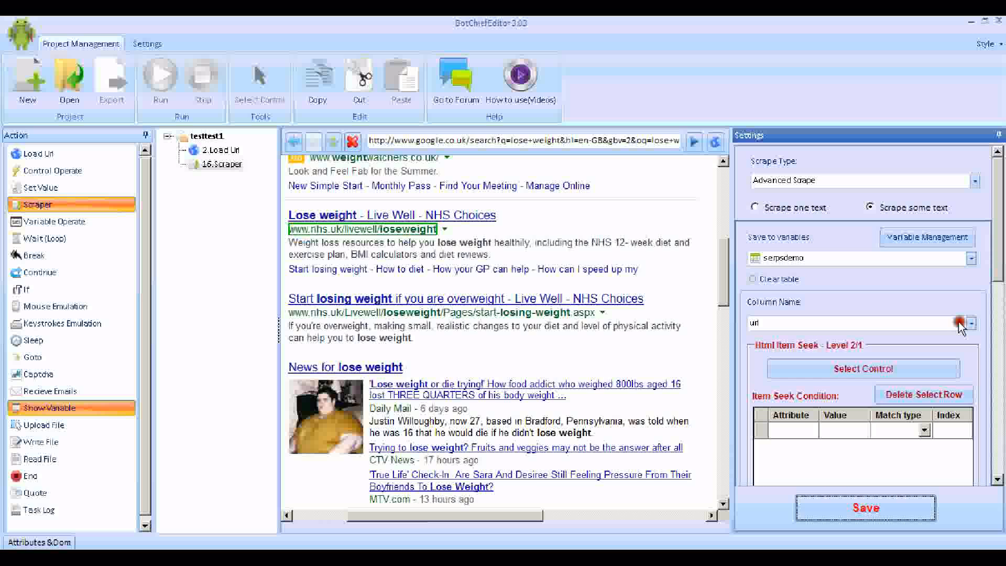
click(959, 323)
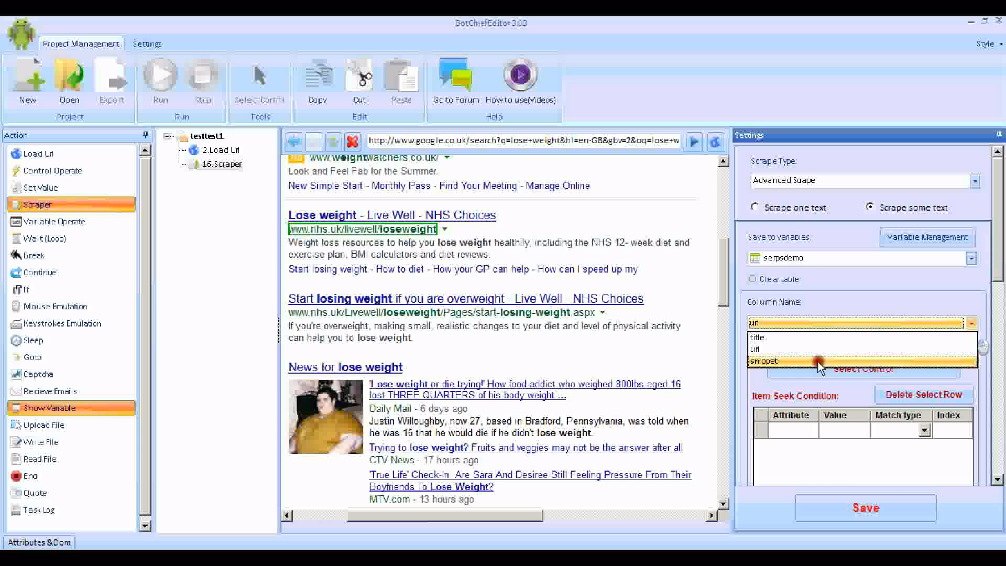
click(819, 362)
Enable scraping of similar controls for the snippet column with the range set to all
drag(998, 274, 996, 444)
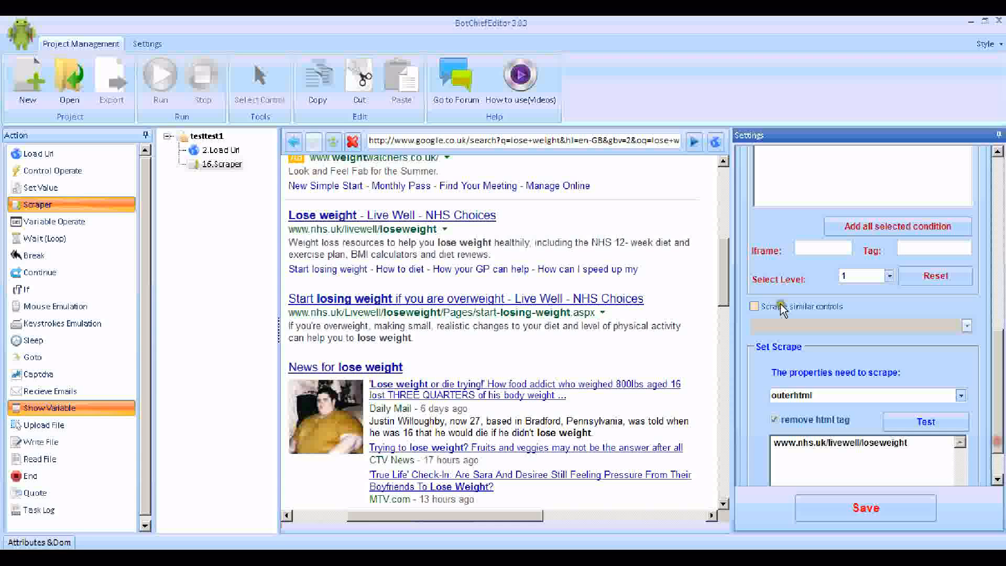
scroll(783, 309, down, 2)
click(785, 264)
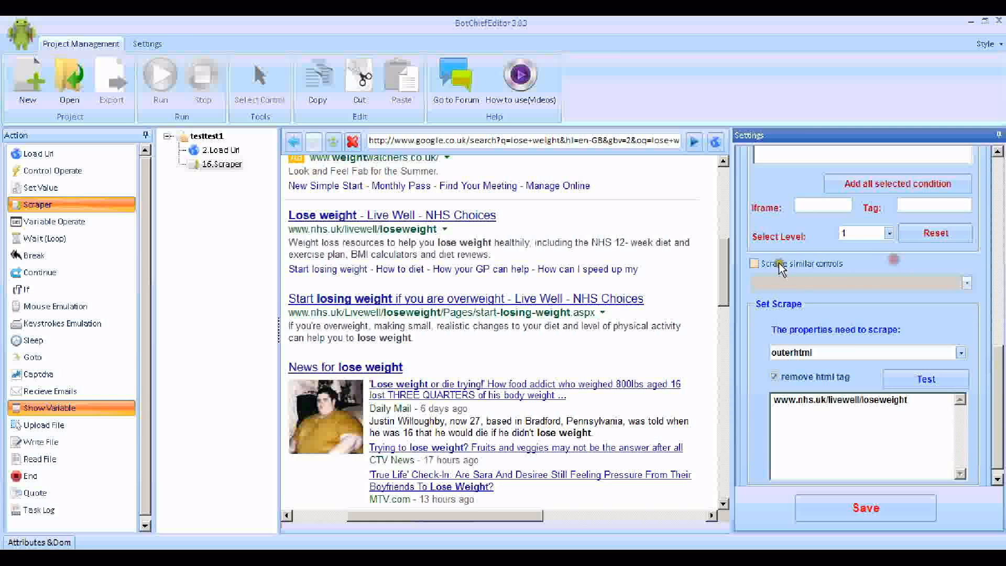
click(967, 283)
click(863, 301)
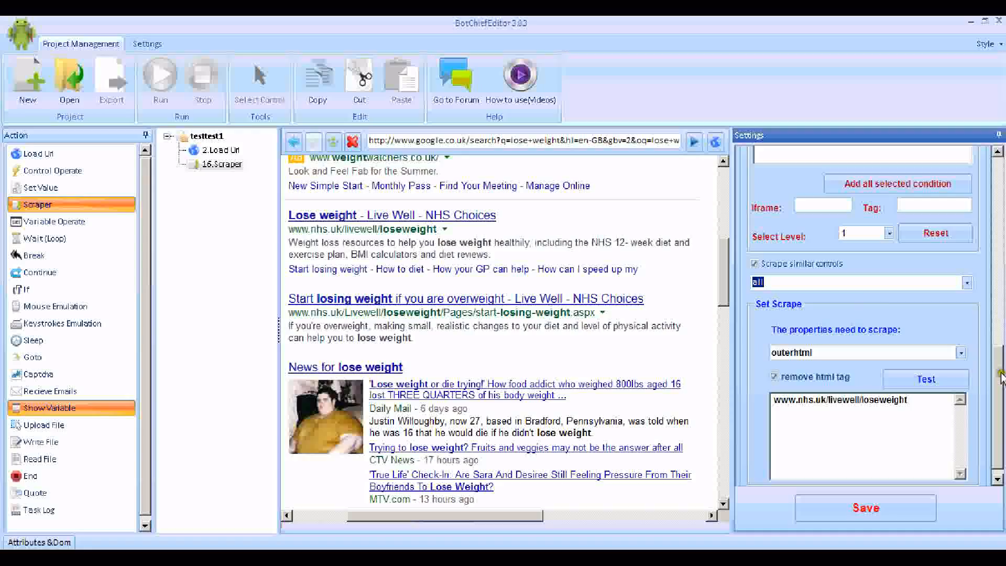
Pick the whole "Lose weight - Live Well - NHS Choices" result block as the snippet column's level 1 control
drag(1001, 373, 1002, 223)
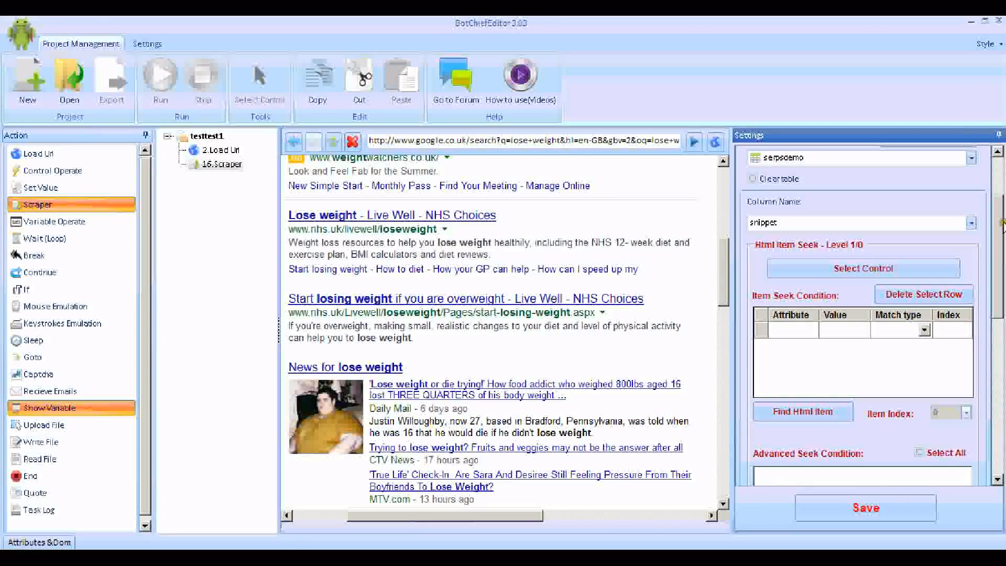
click(579, 216)
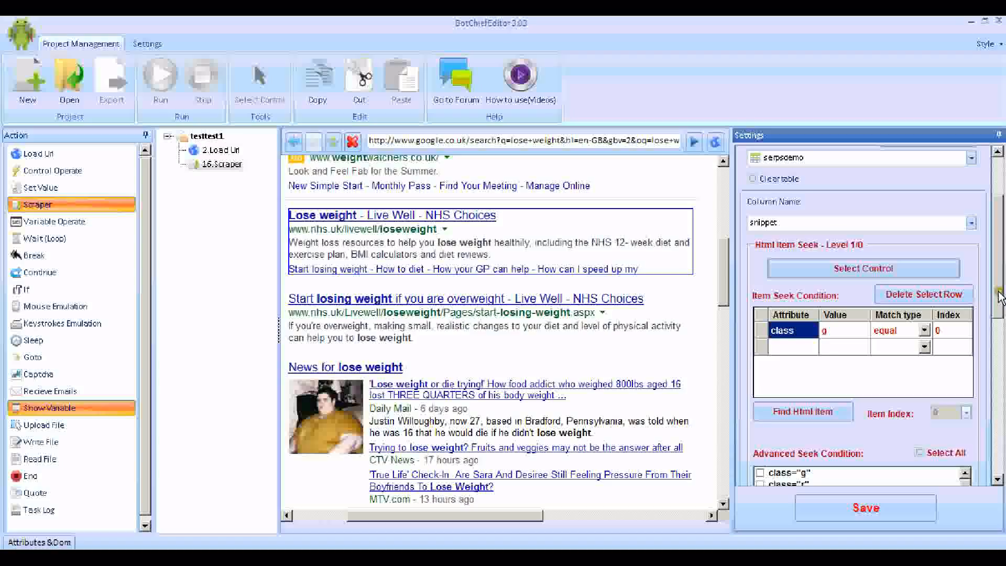
scroll(1001, 296, down, 2)
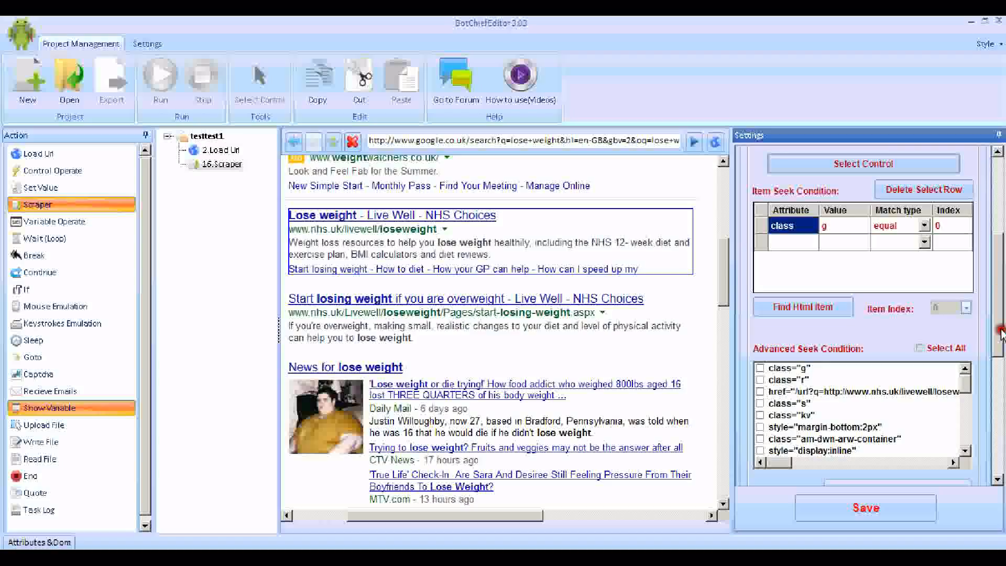
Check the HTML item match of the level 1 result block and save the snippet column's settings
click(816, 307)
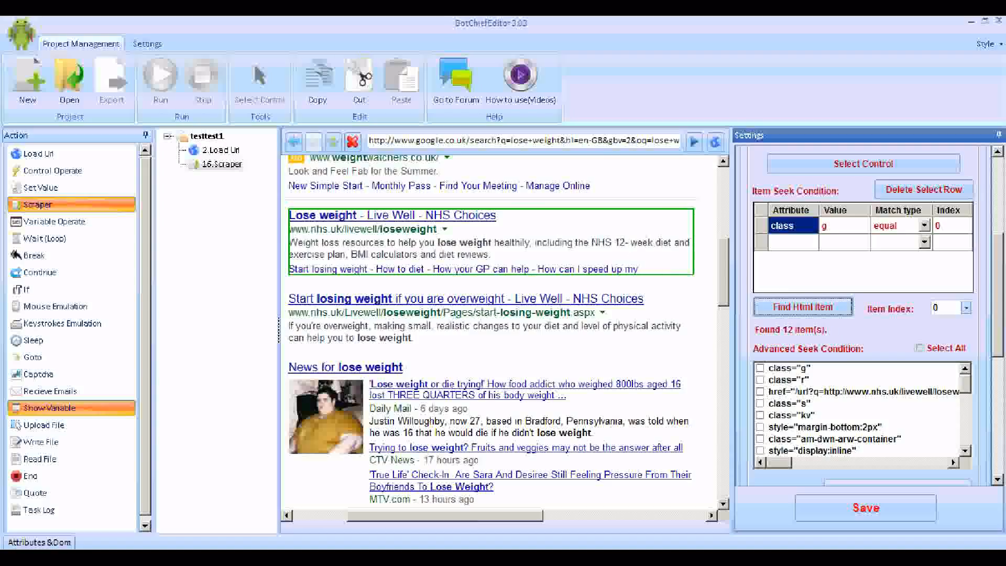
drag(1000, 285, 1001, 400)
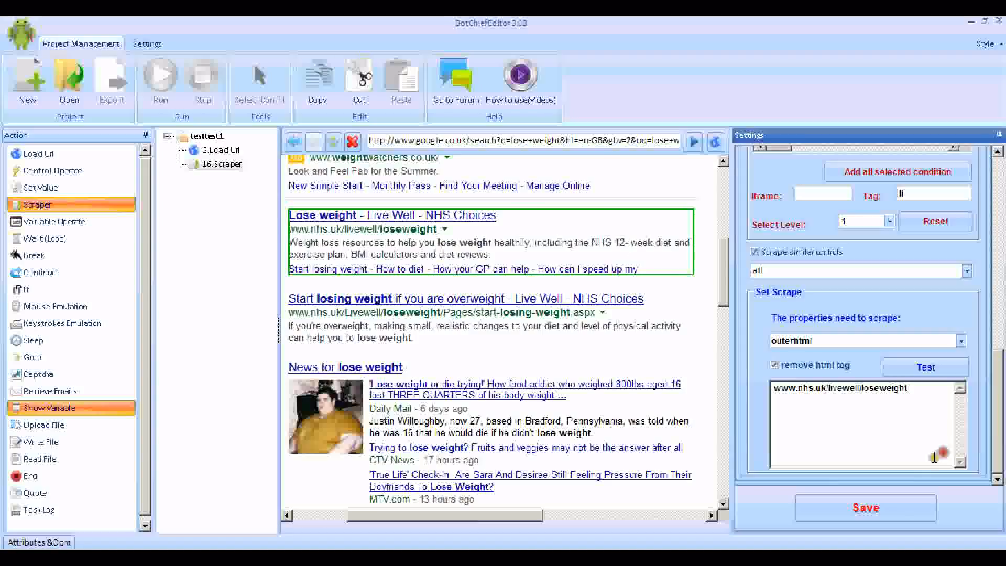
click(905, 508)
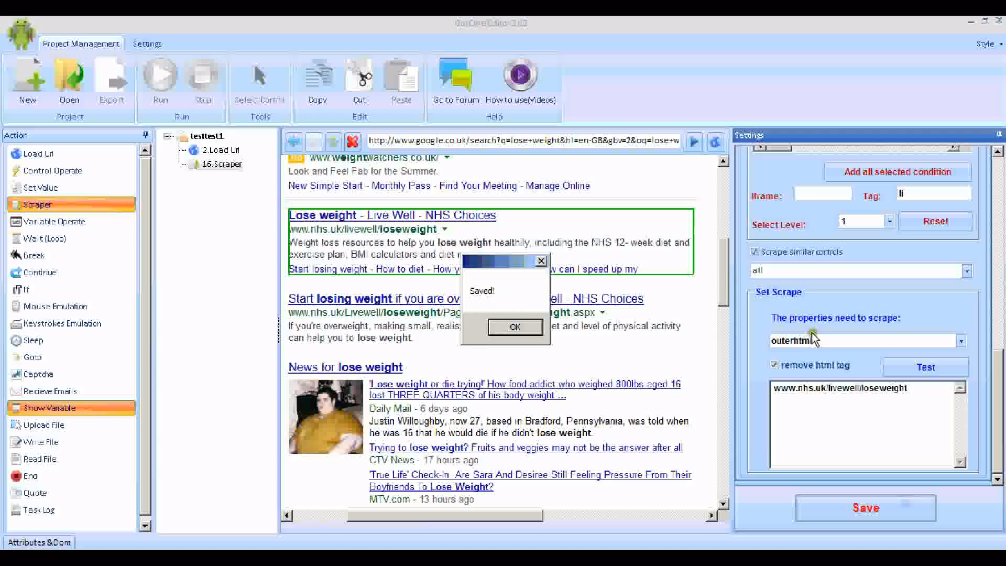
click(515, 327)
Switch the snippet column to select level 2 and pick the description text of the first NHS Choices result as its control
click(890, 222)
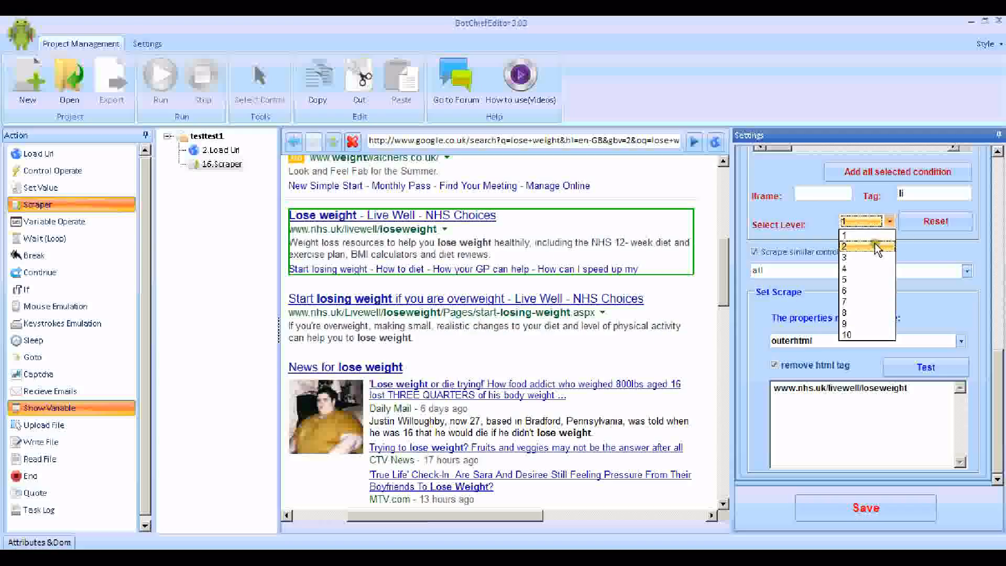
click(875, 242)
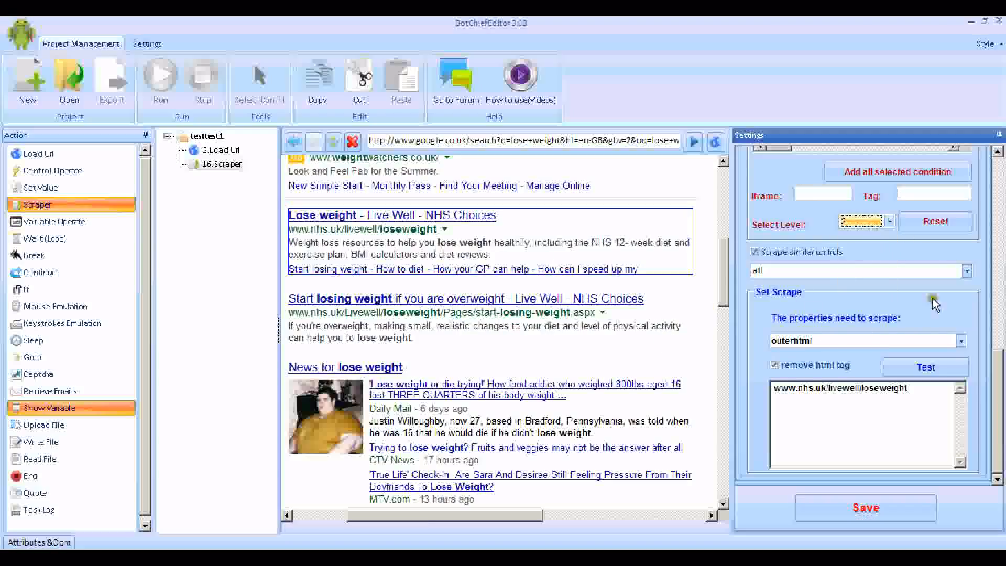
drag(1000, 401, 1001, 191)
click(939, 329)
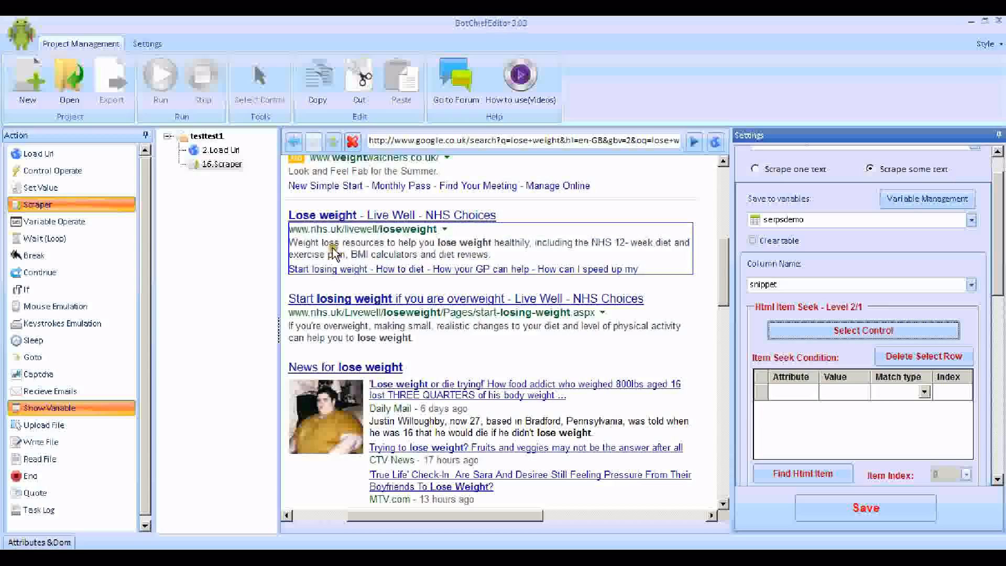
click(378, 255)
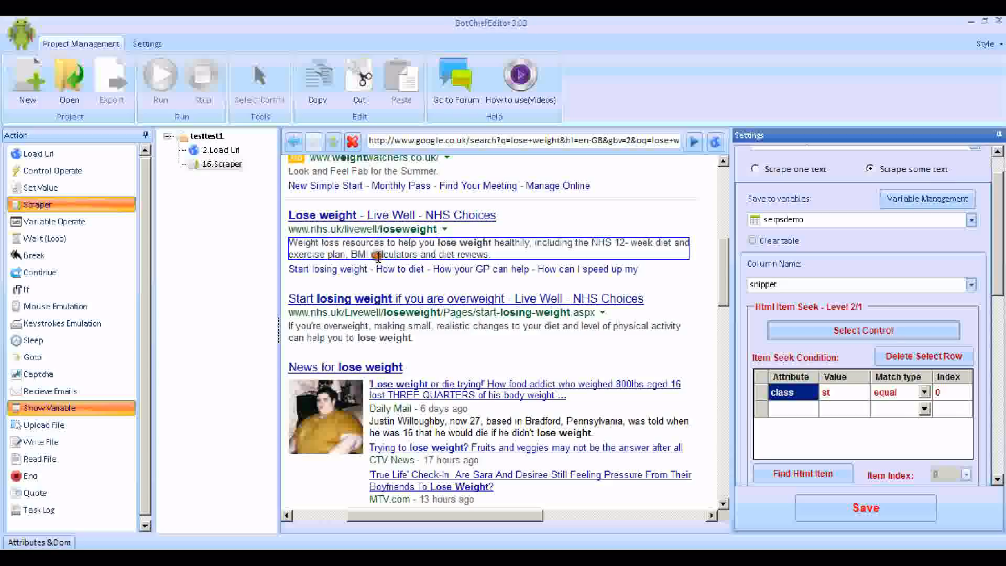
Test the level 2 description's HTML item match and scraped text, and save the snippet column's settings
drag(997, 275, 997, 322)
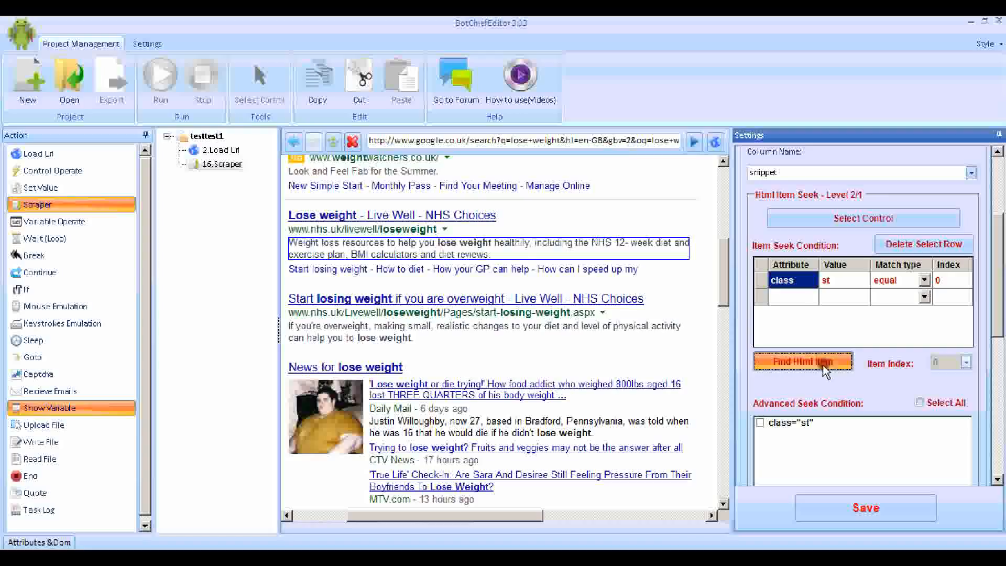
click(825, 369)
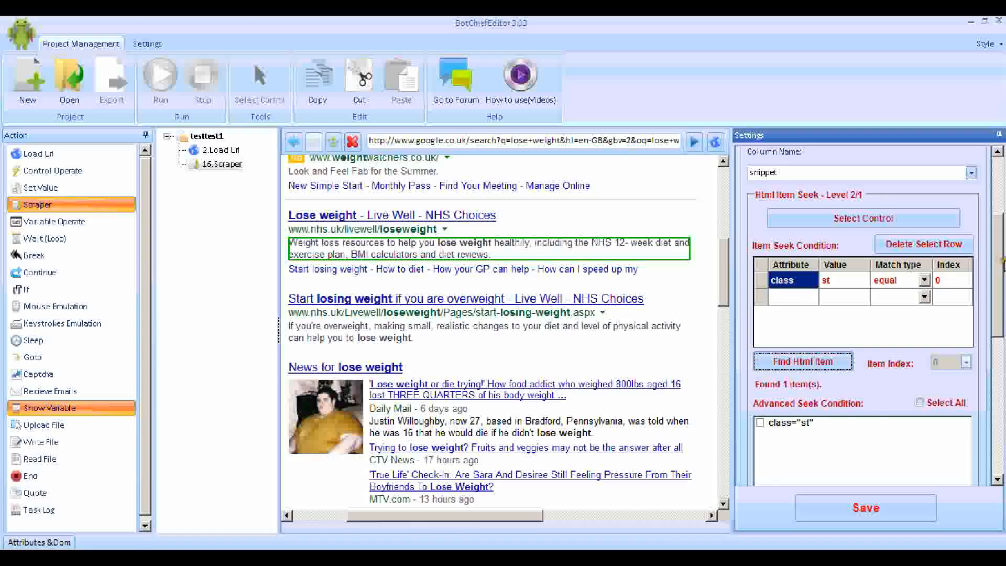
drag(1001, 260, 999, 402)
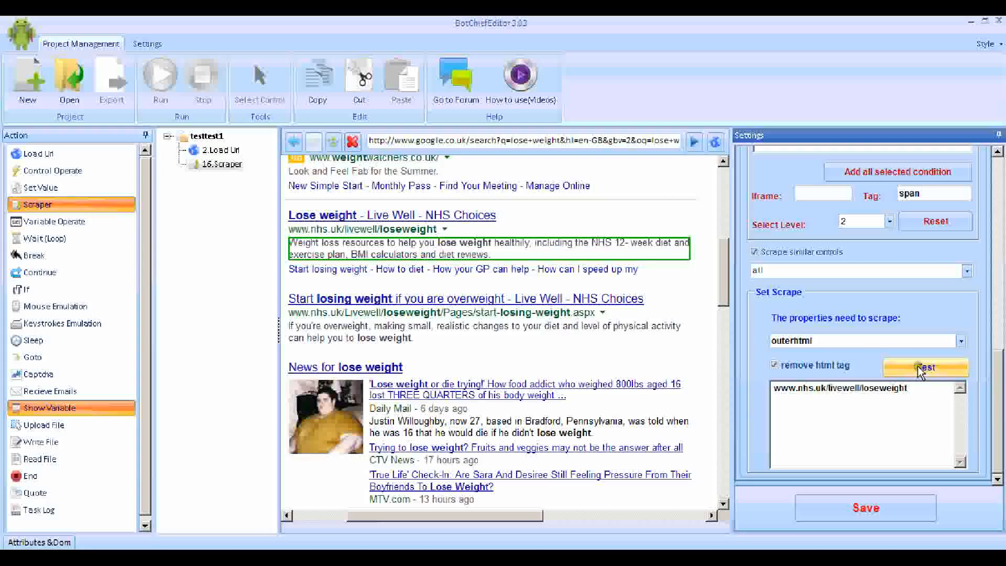
click(920, 369)
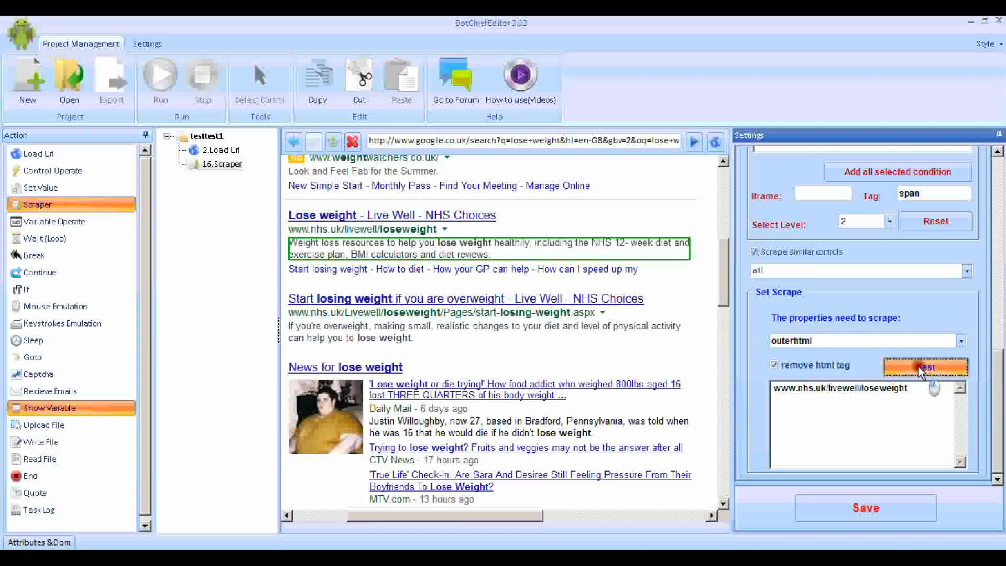
click(965, 372)
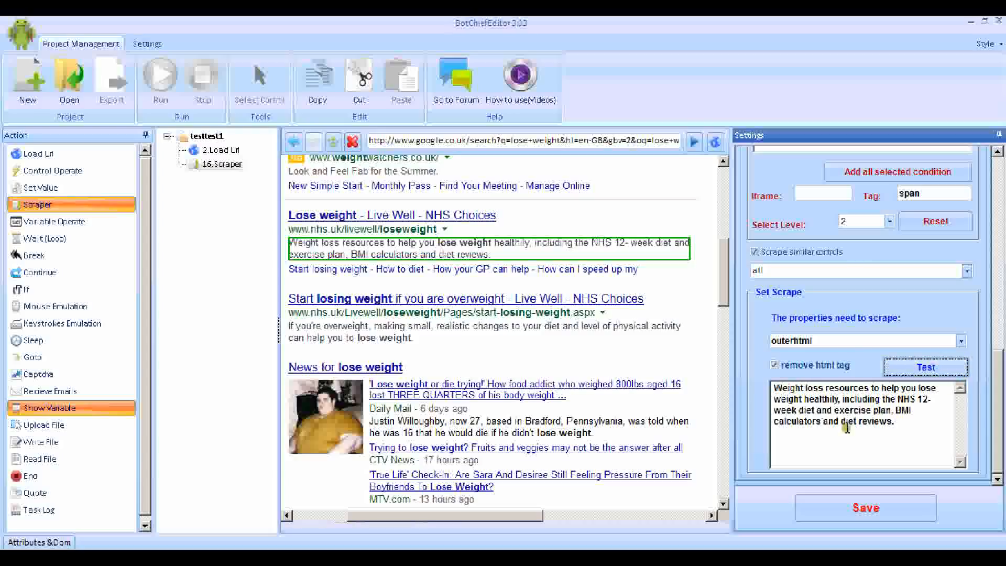
click(866, 508)
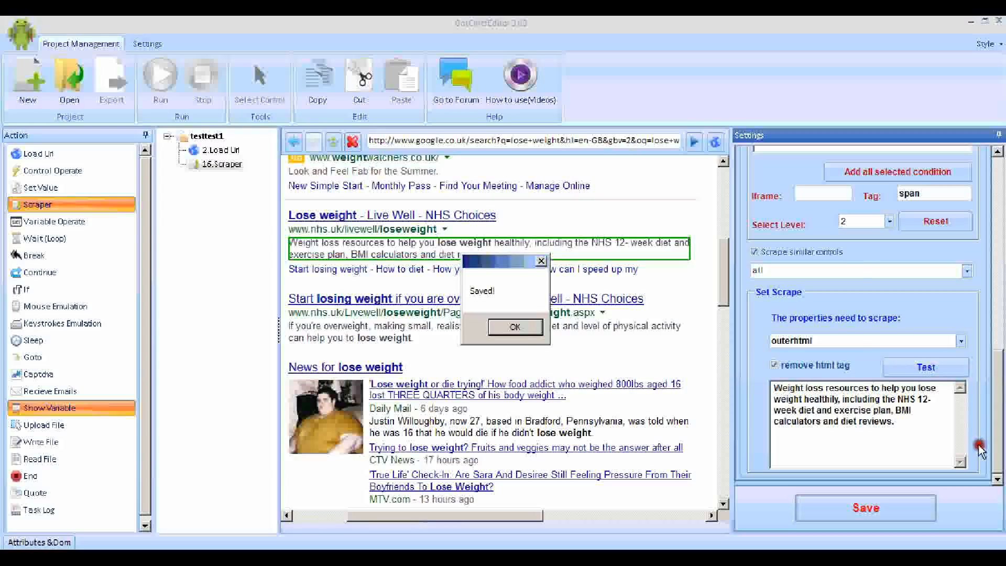
click(523, 329)
Add a Show Variable action to the testtest1 project directly after the Scraper action
scroll(986, 340, up, 3)
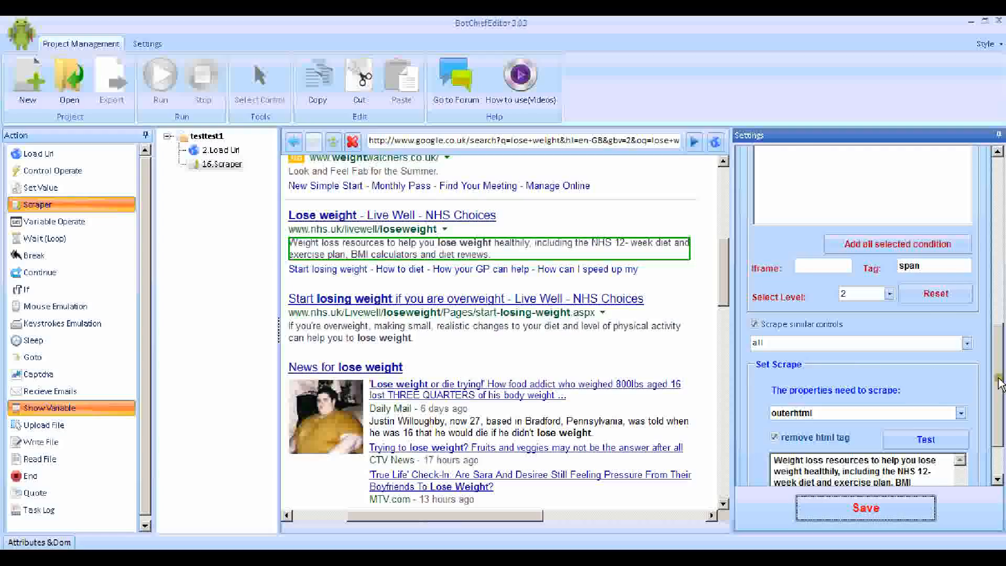
drag(999, 379, 1000, 382)
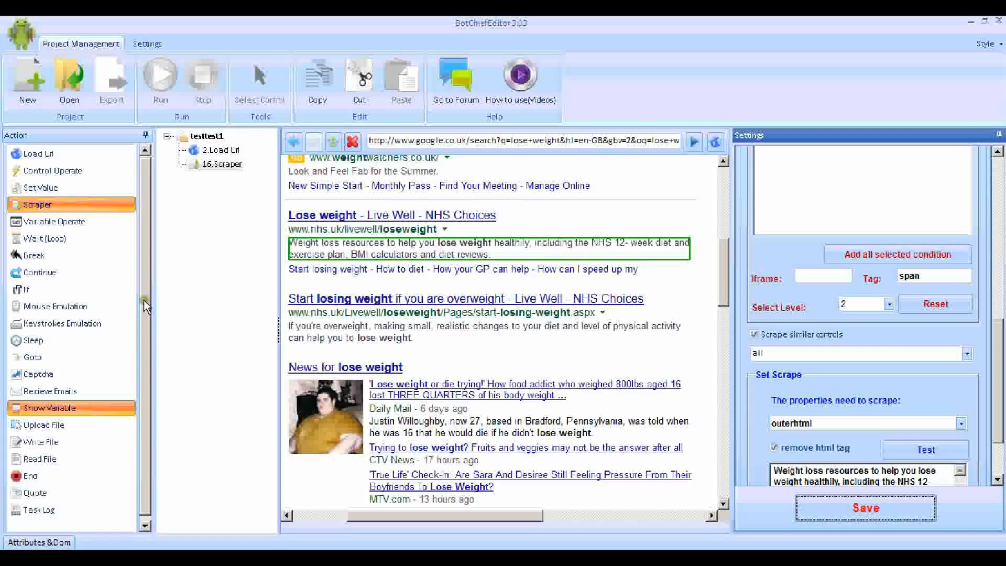
drag(146, 275, 151, 294)
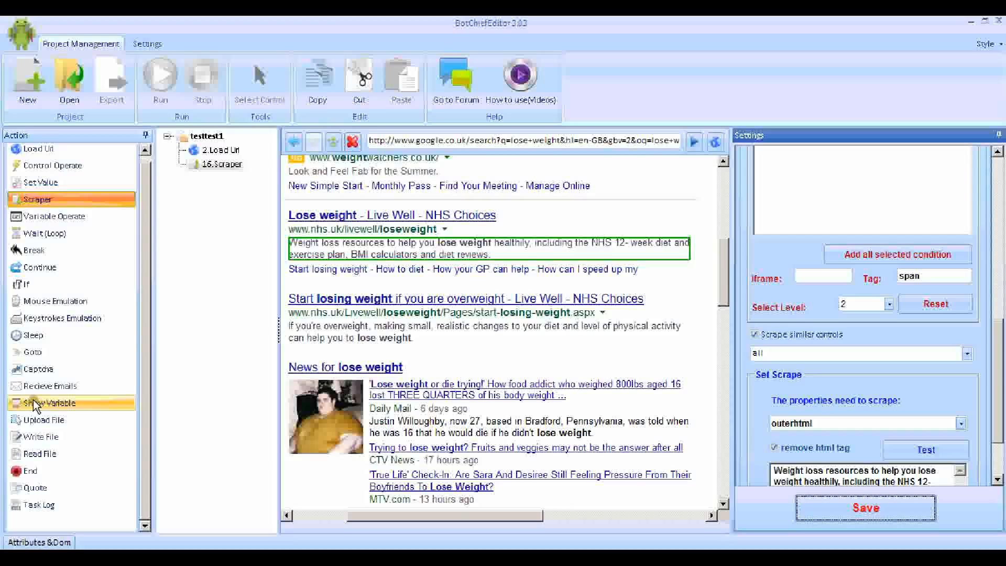
drag(33, 400, 205, 188)
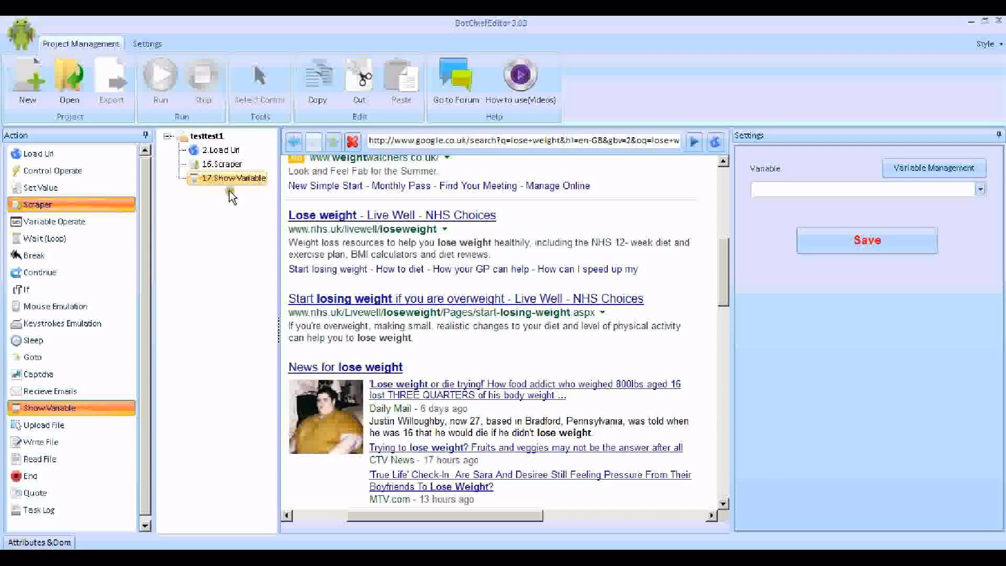
Set the Show Variable action to display the serpsdemo variable and save it
click(979, 189)
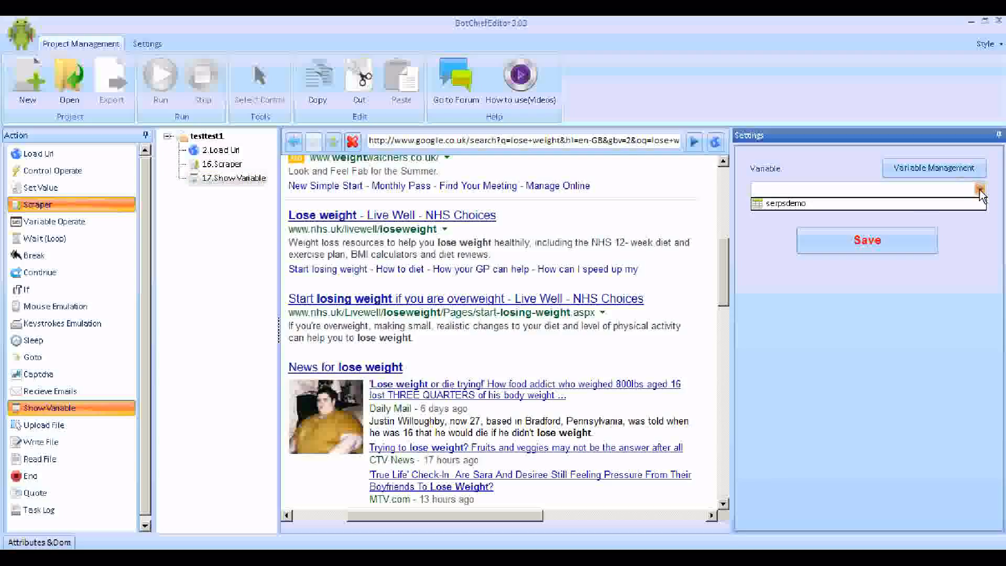
click(912, 203)
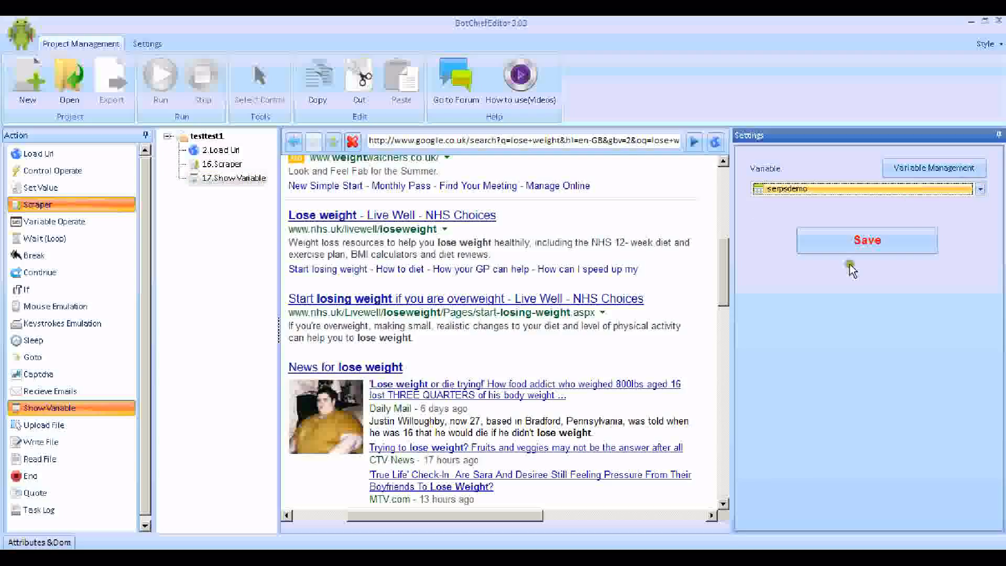
click(867, 247)
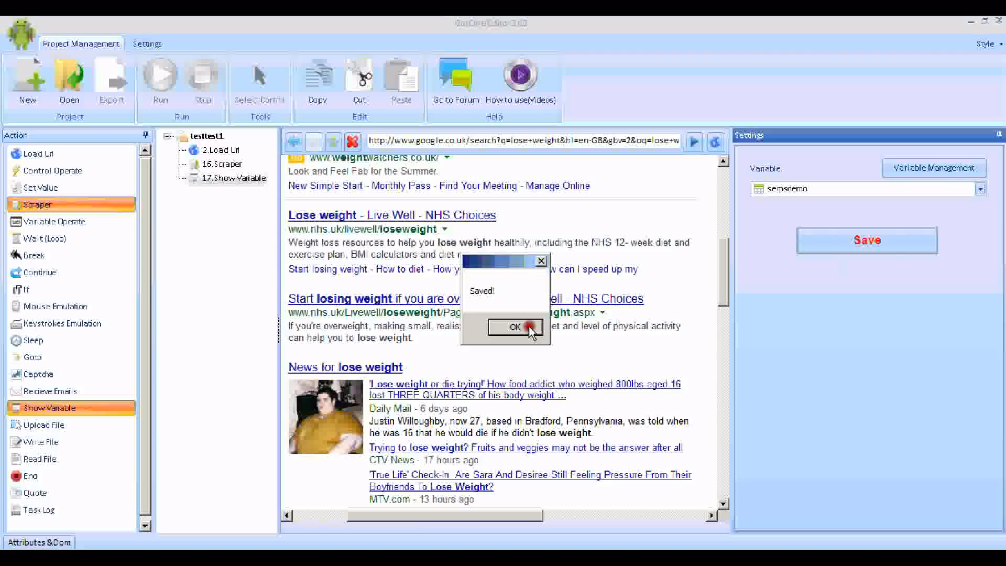
click(529, 328)
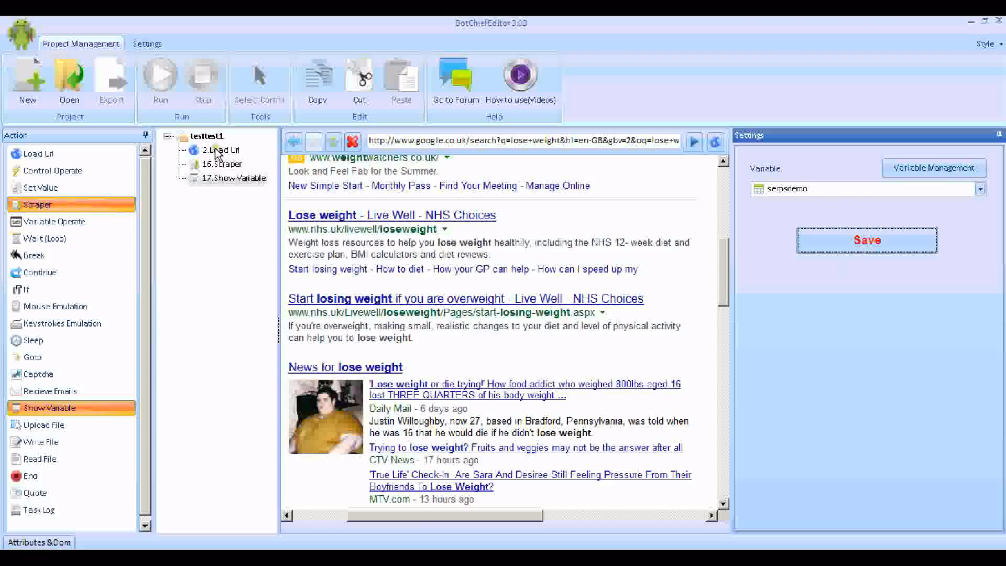
Run the testtest1 project and widen the title, url and snippet columns in the displayed serpsdemo table
click(206, 136)
click(160, 84)
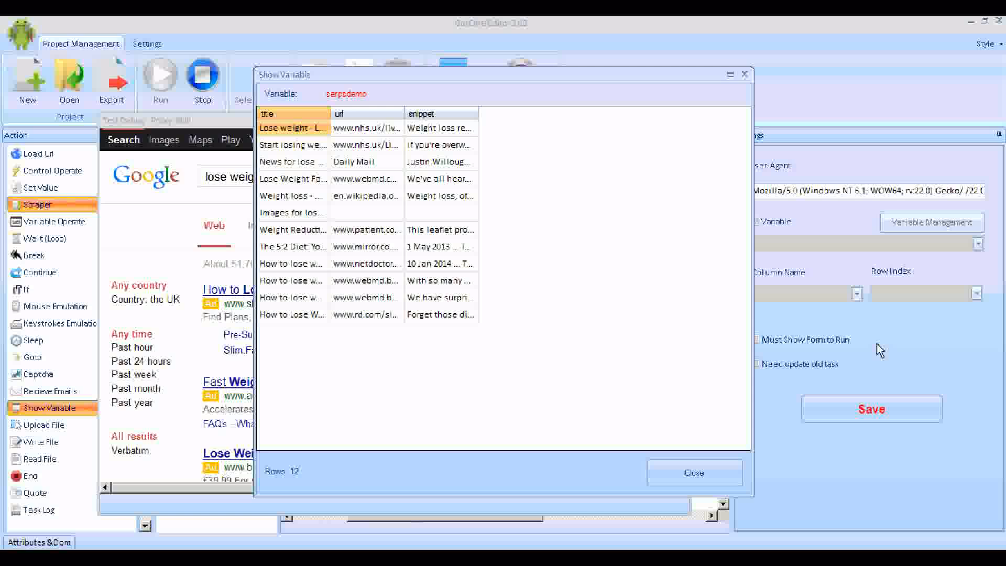
drag(331, 111, 352, 112)
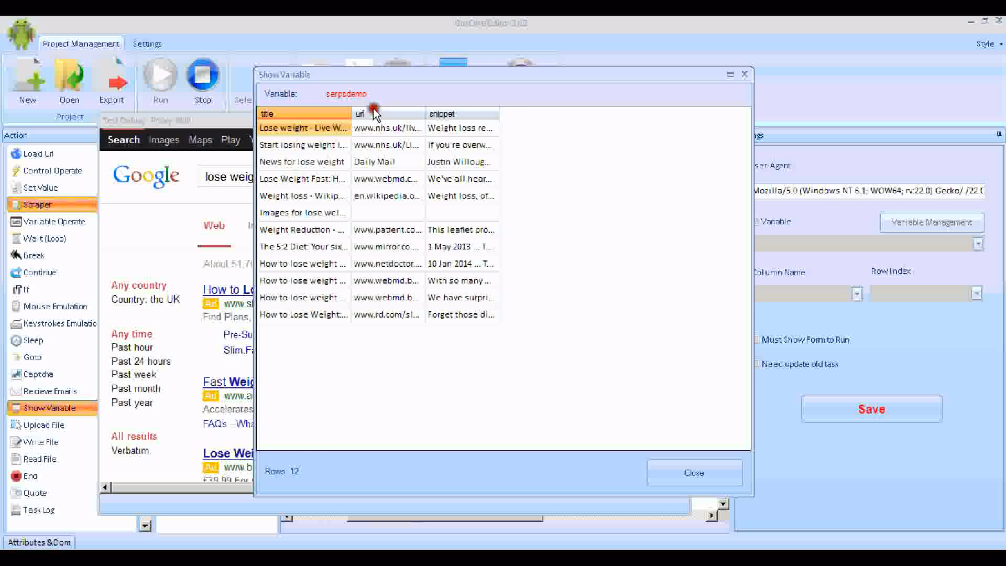
drag(425, 114, 462, 114)
drag(531, 114, 582, 116)
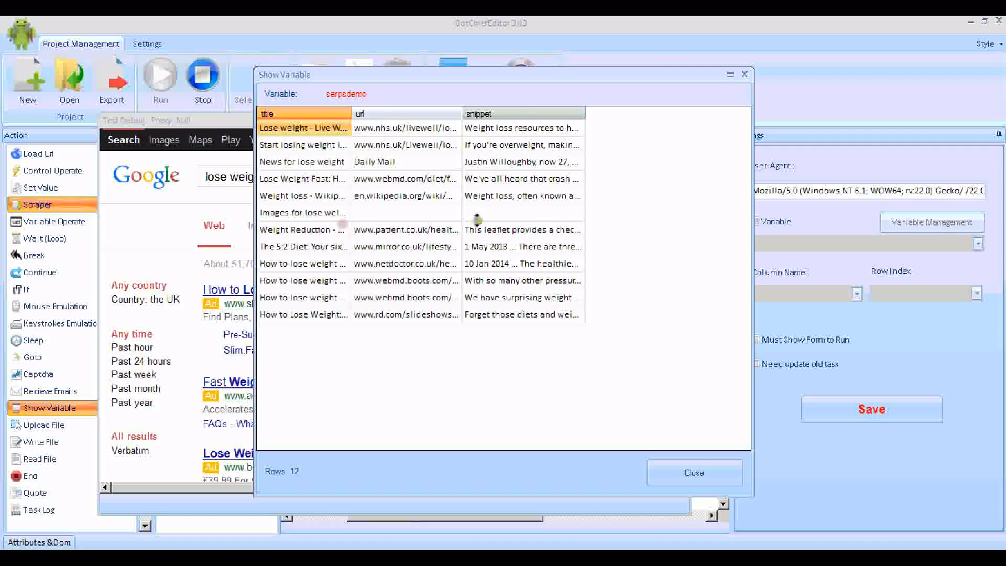